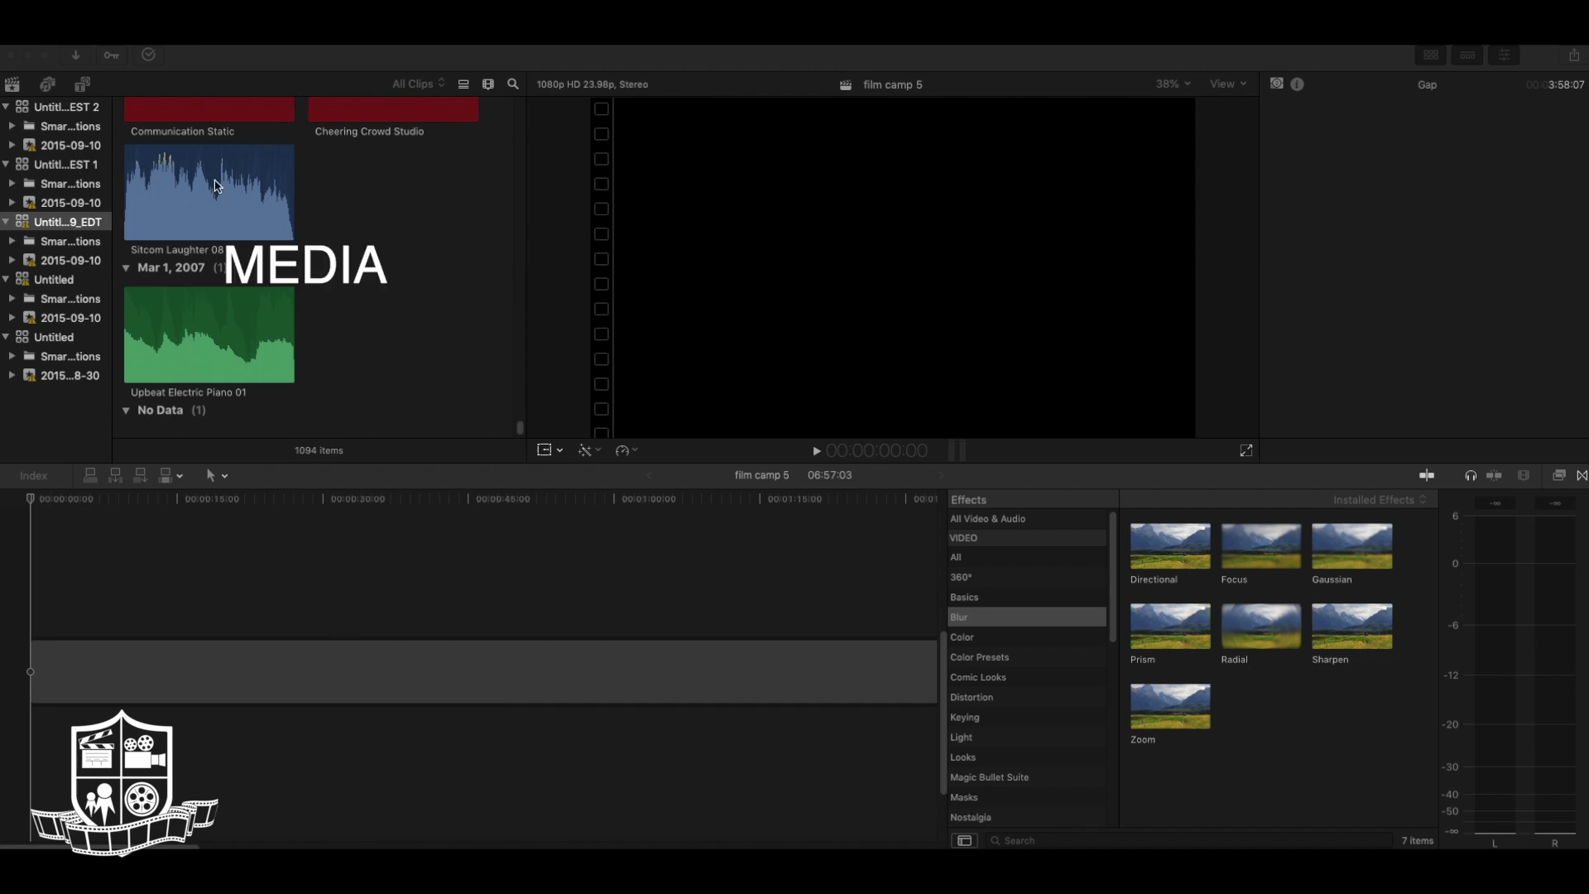
- Zoom out the film camp 5 timeline and scroll to the Oscars, LOTR and IMG_1300 clips
click(564, 252)
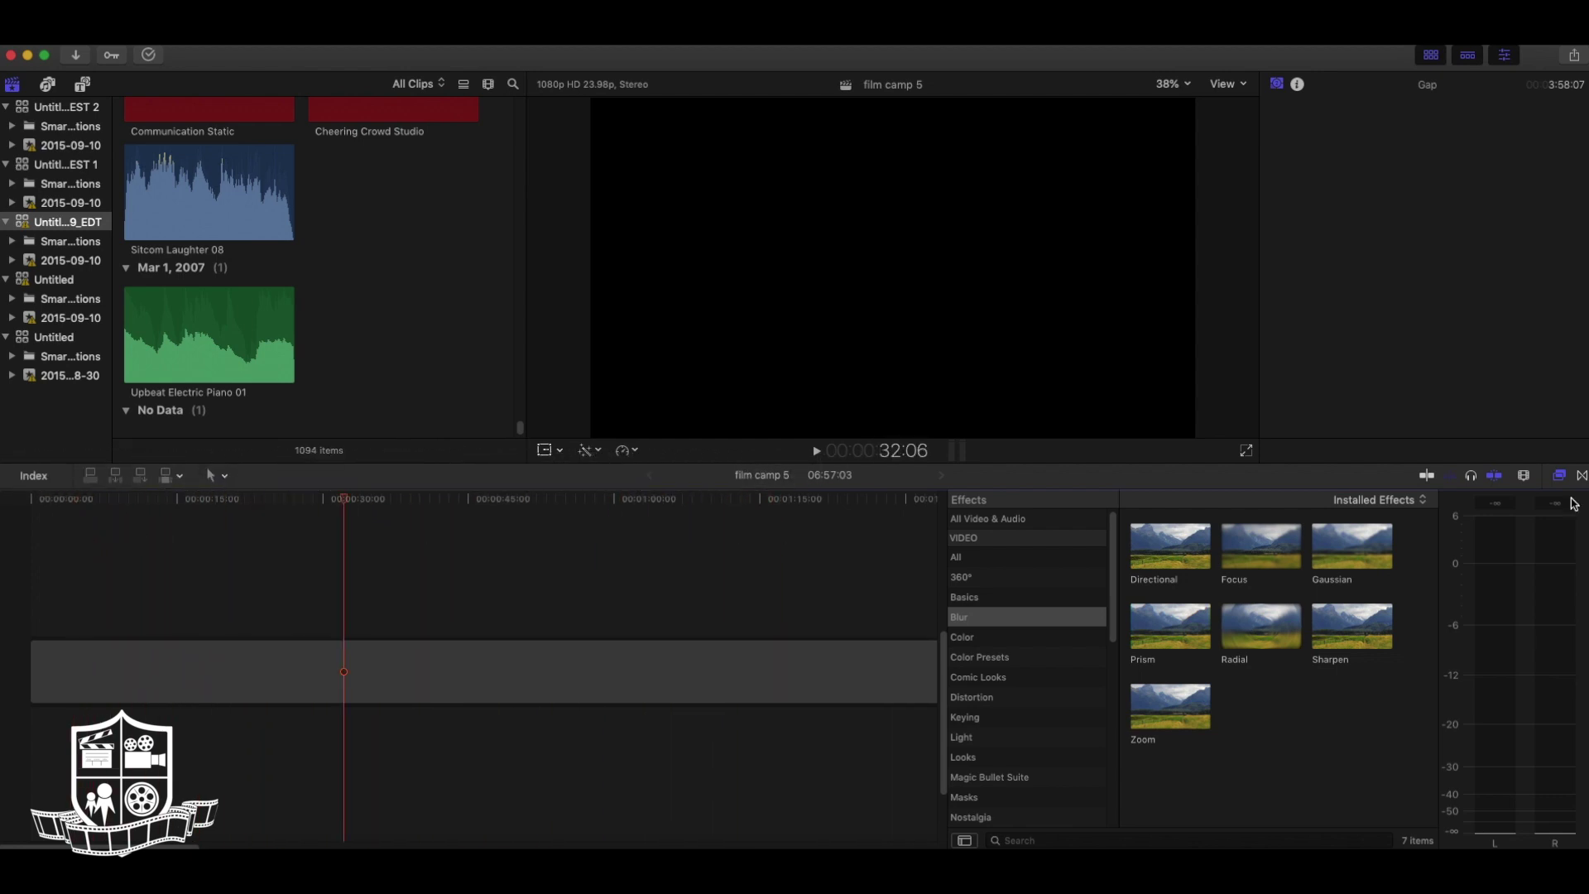
click(1524, 477)
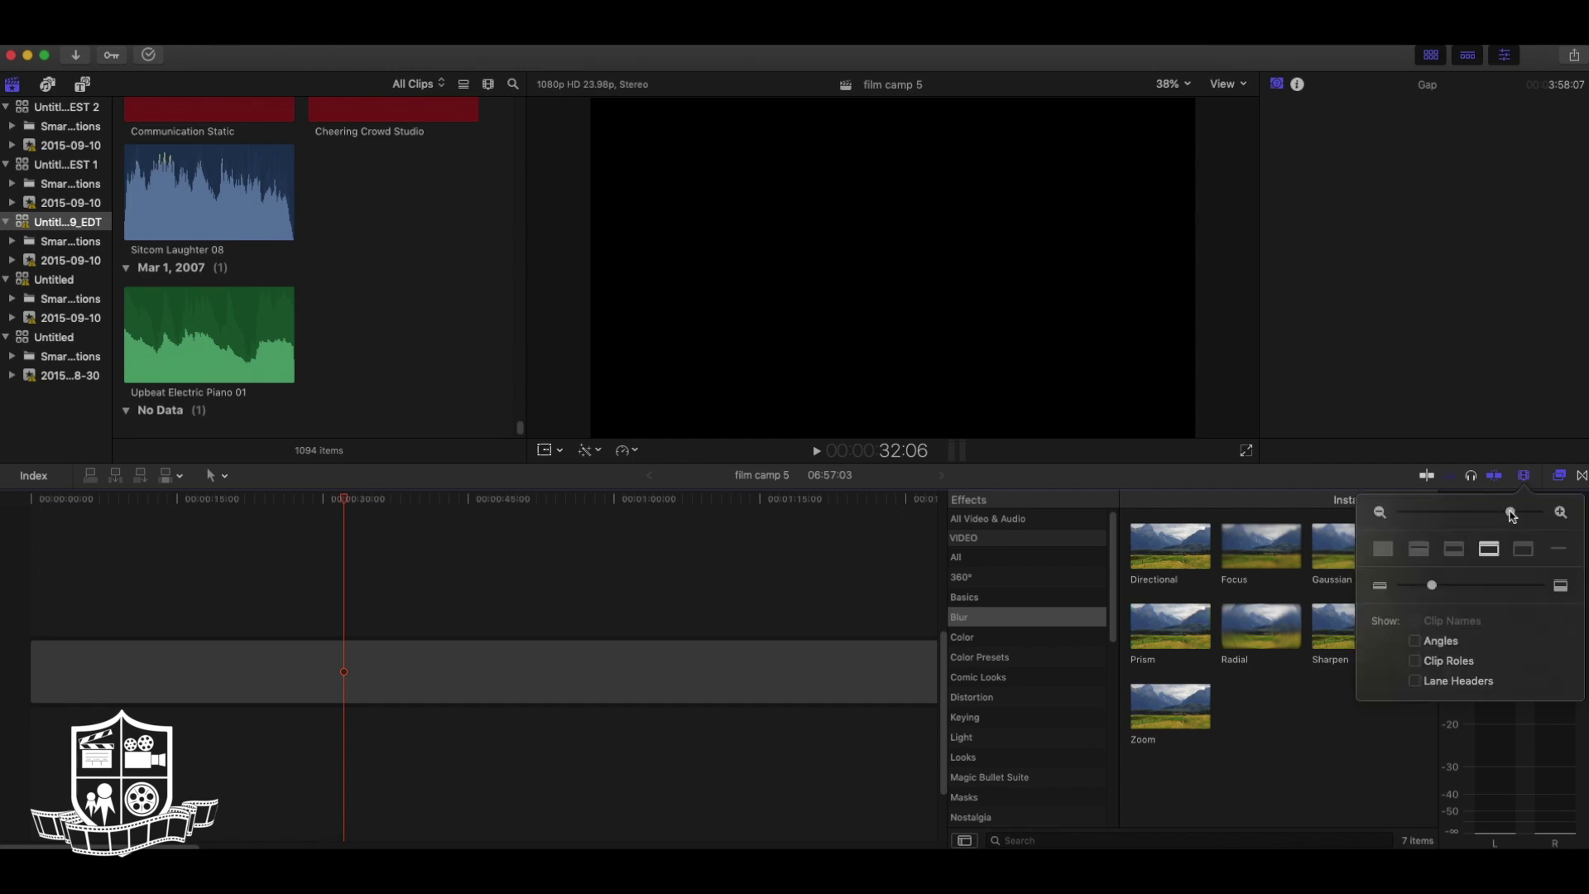
mouse_move(1511, 515)
mouse_down()
mouse_move(1496, 518)
mouse_move(1527, 516)
mouse_up()
scroll(708, 836, right, 5)
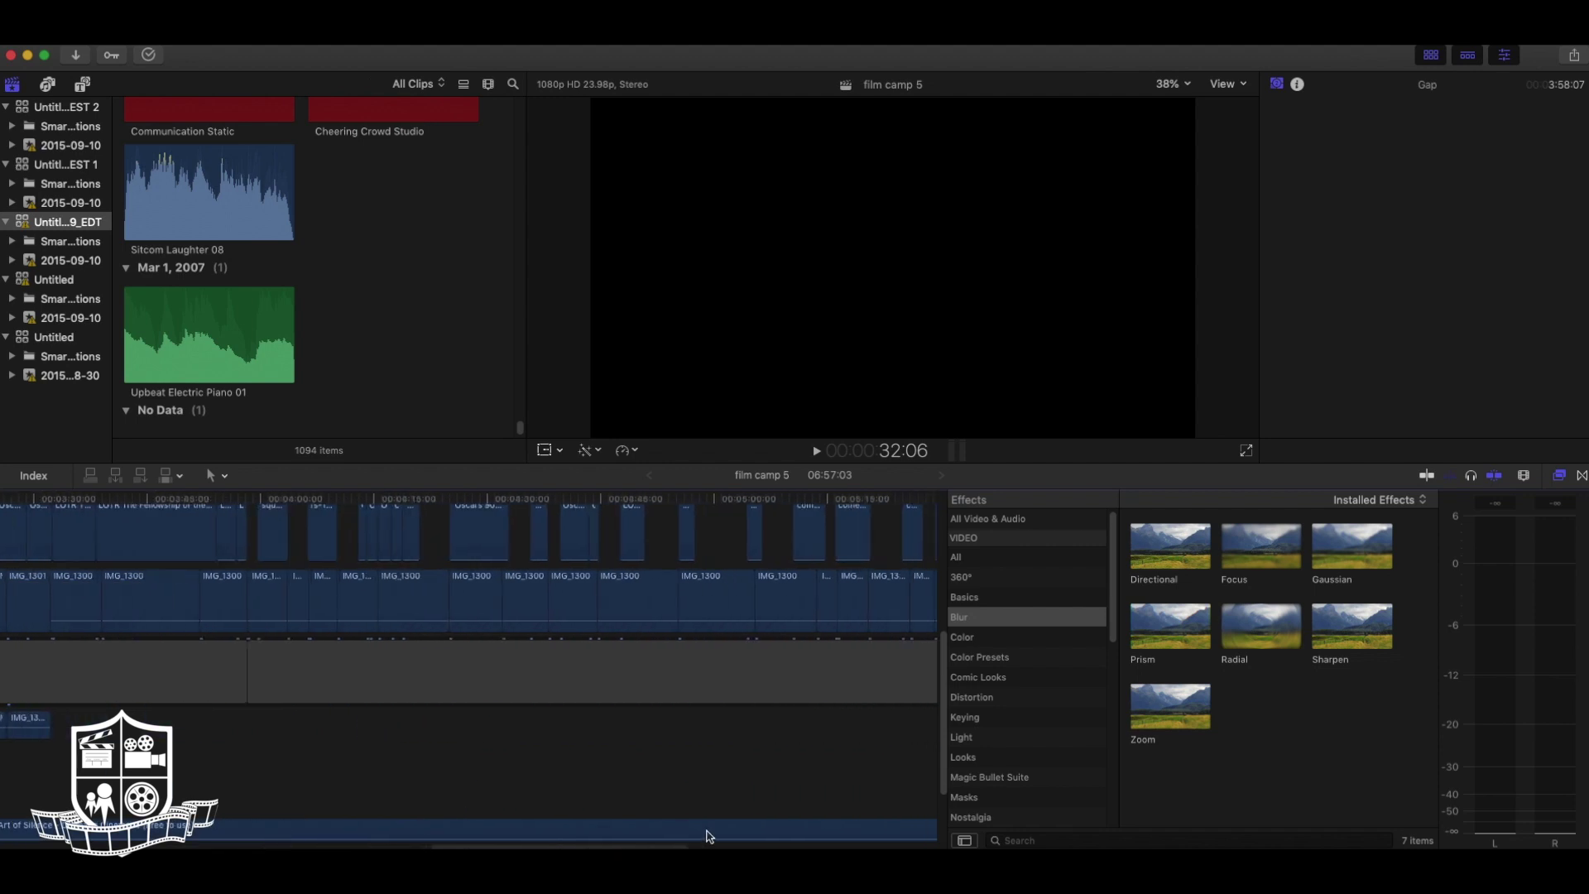
drag(708, 836, 384, 823)
scroll(472, 651, up, 3)
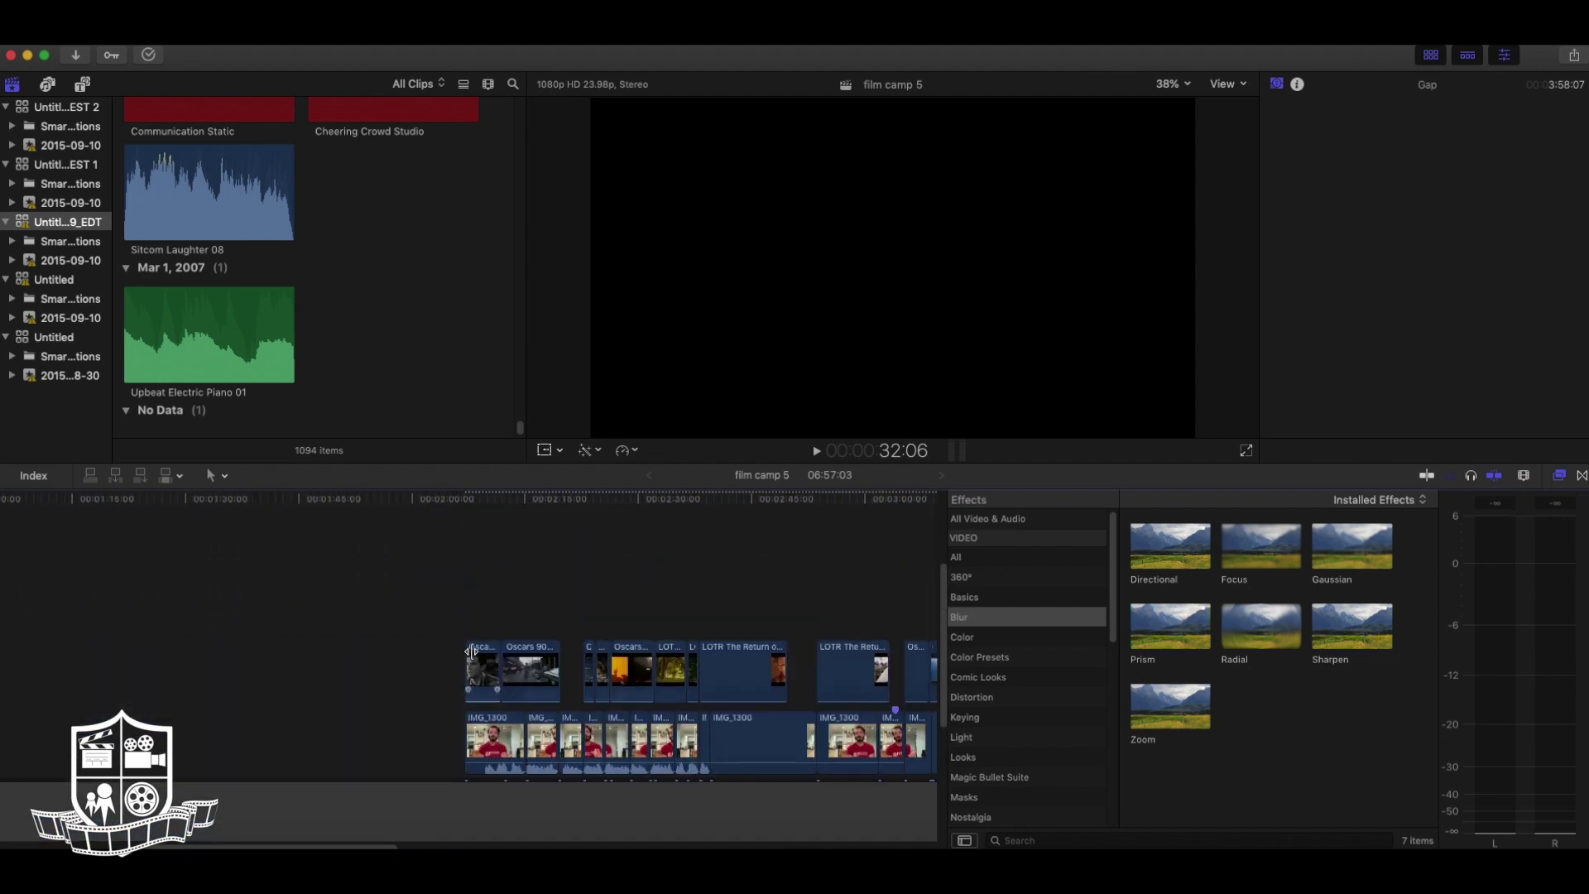
scroll(472, 651, up, 1)
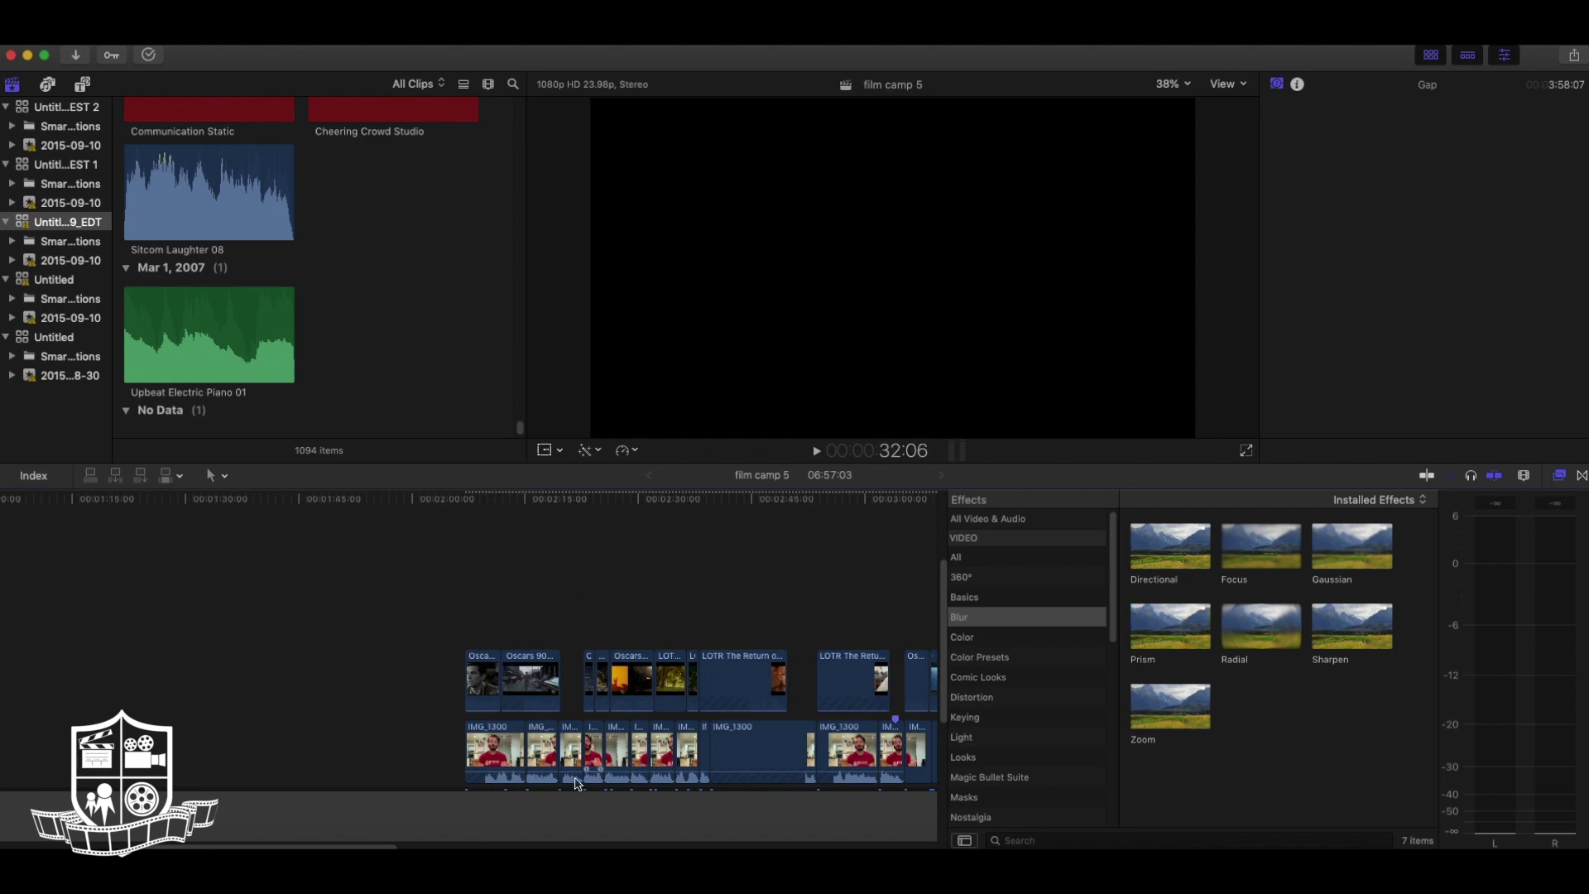
- Move the playhead back over the montage section, around 2:07
click(489, 610)
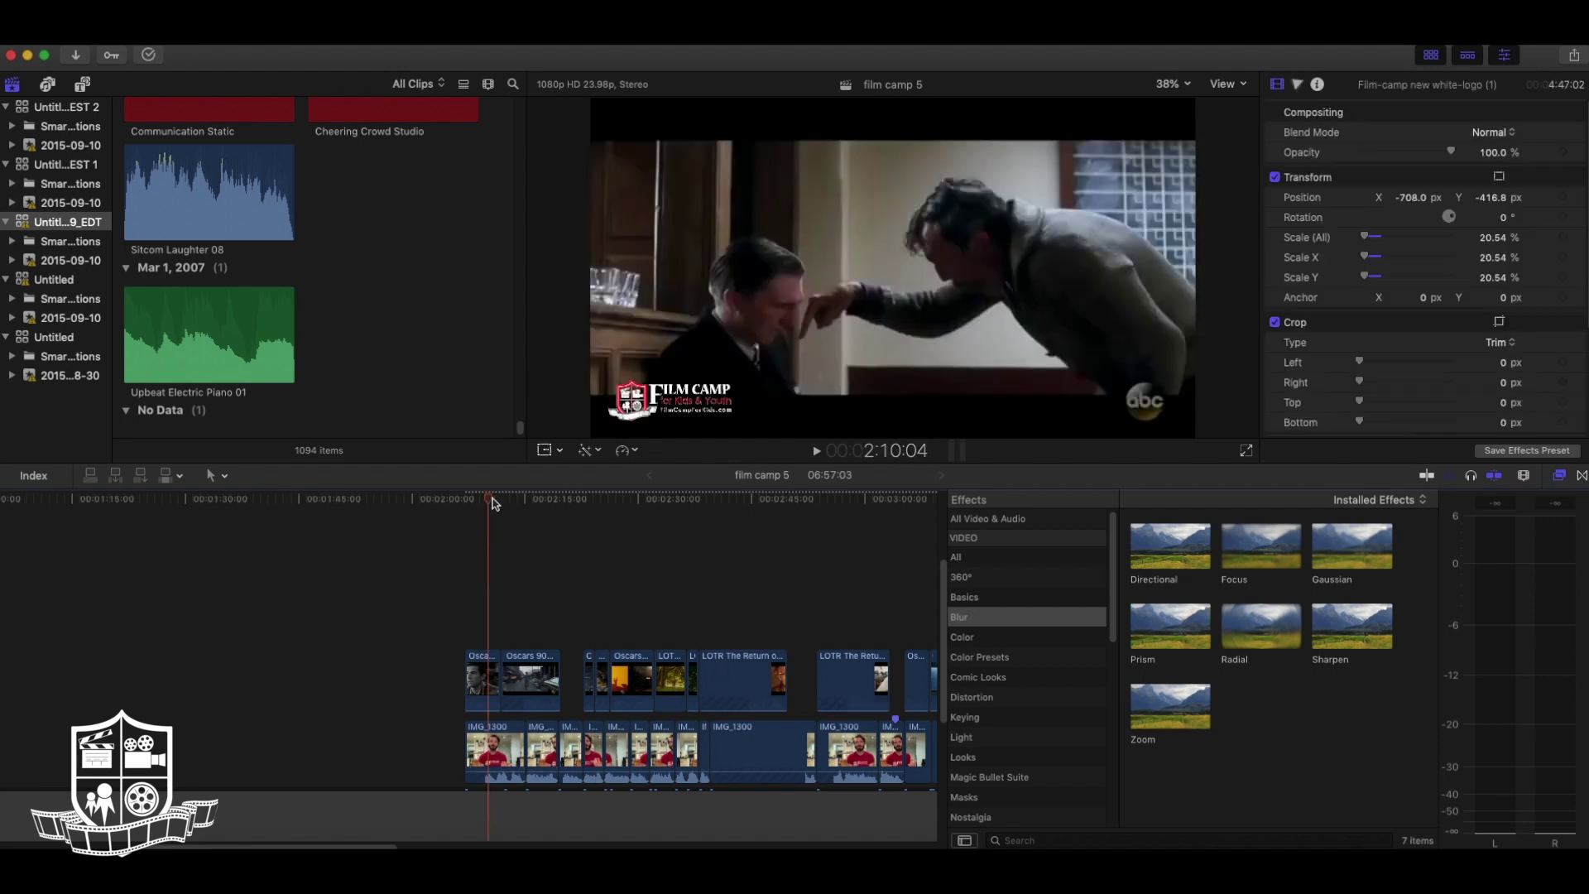
drag(494, 503, 465, 501)
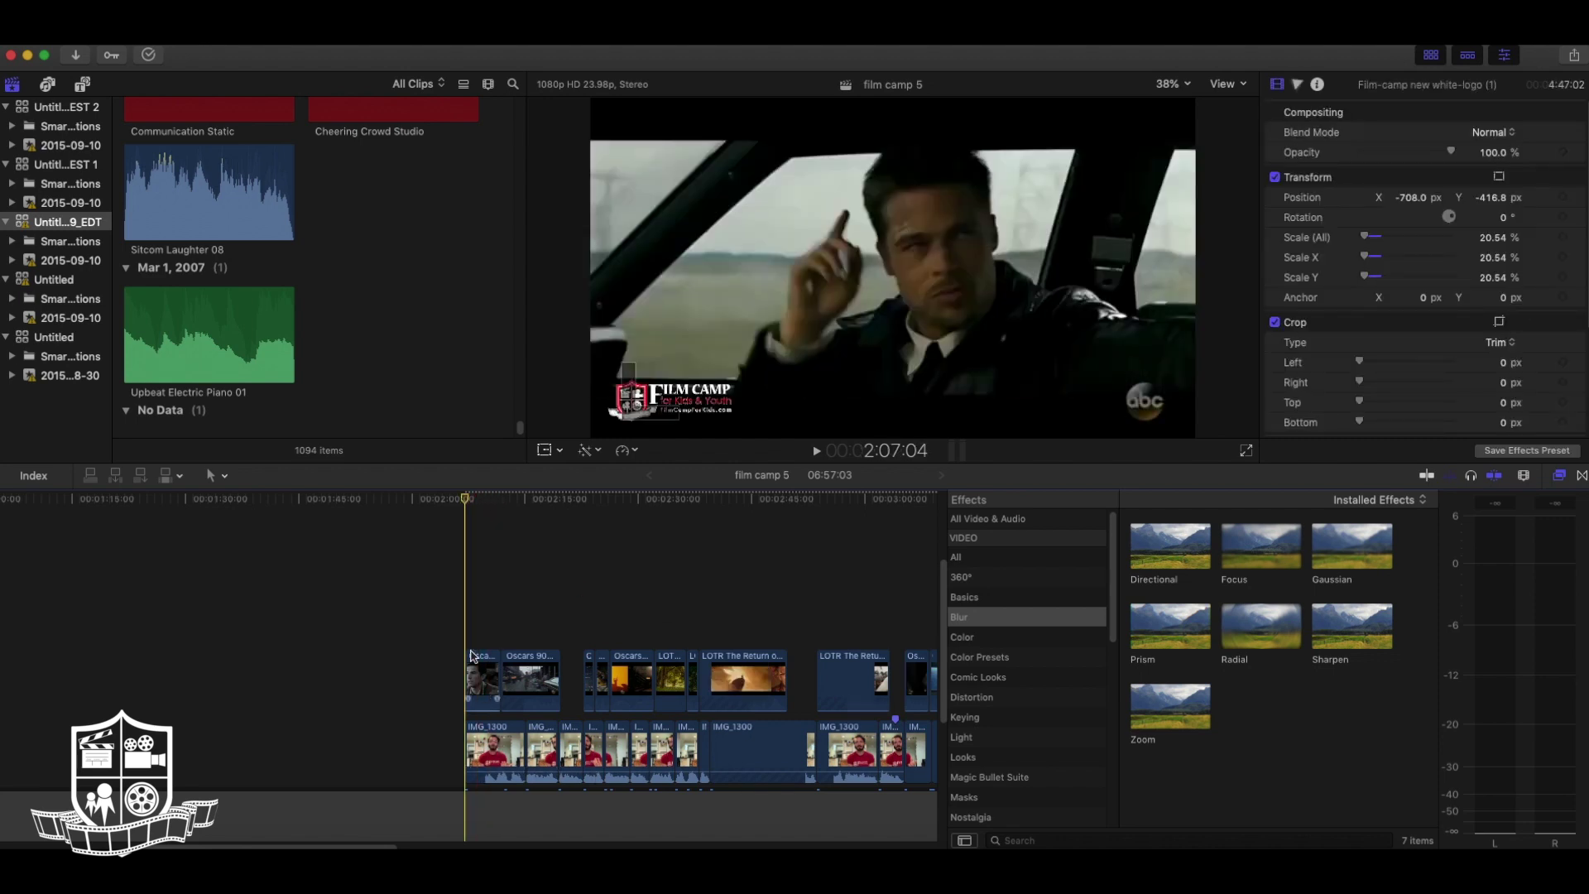
scroll(484, 625, left, 5)
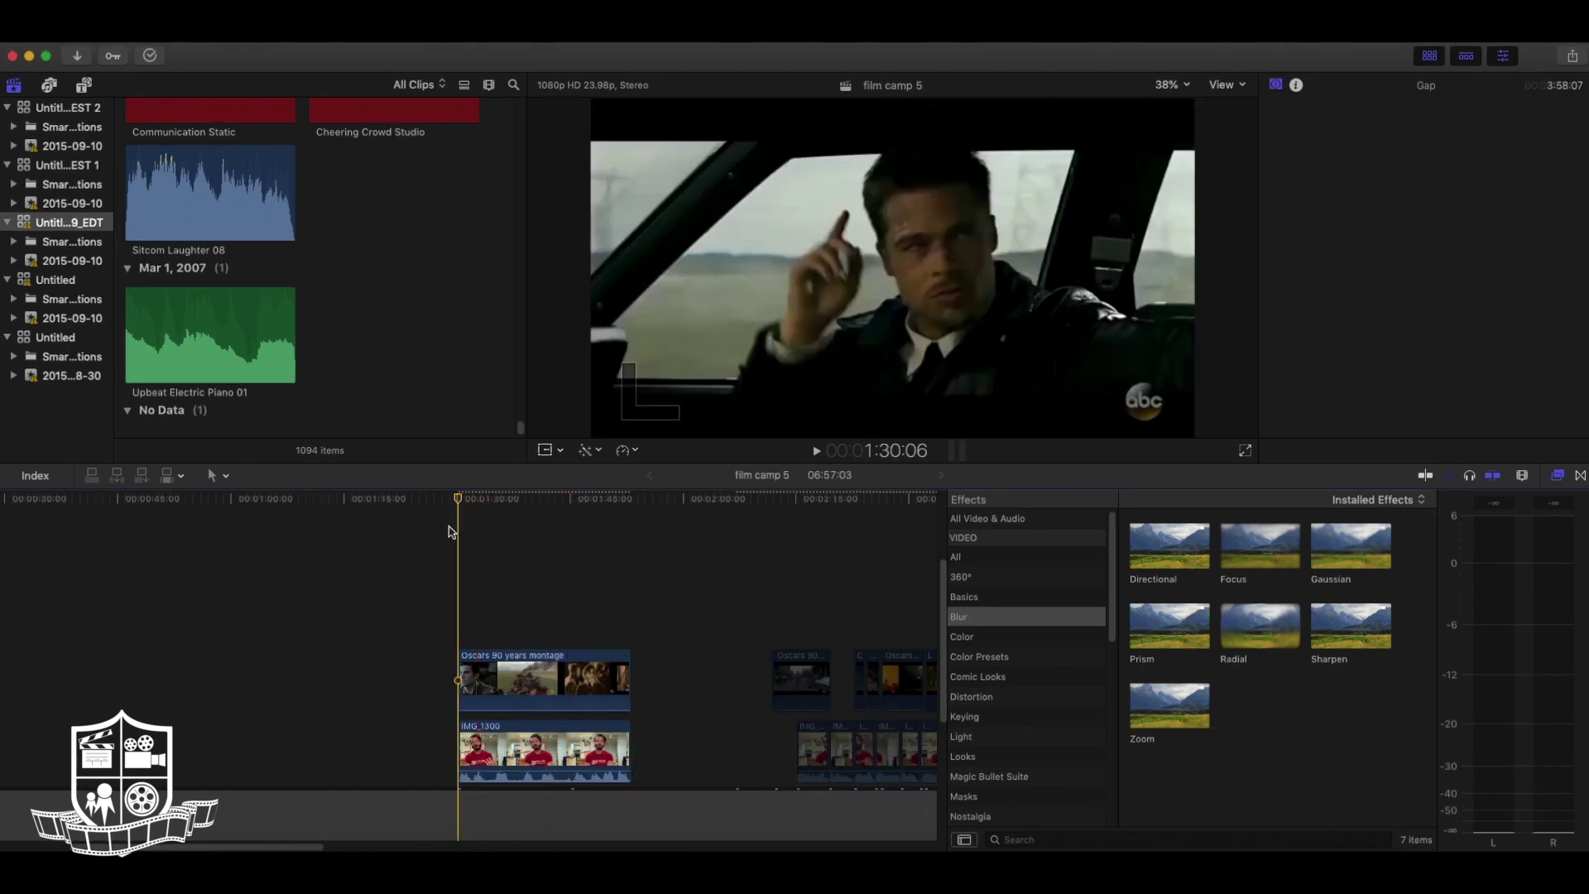
click(423, 531)
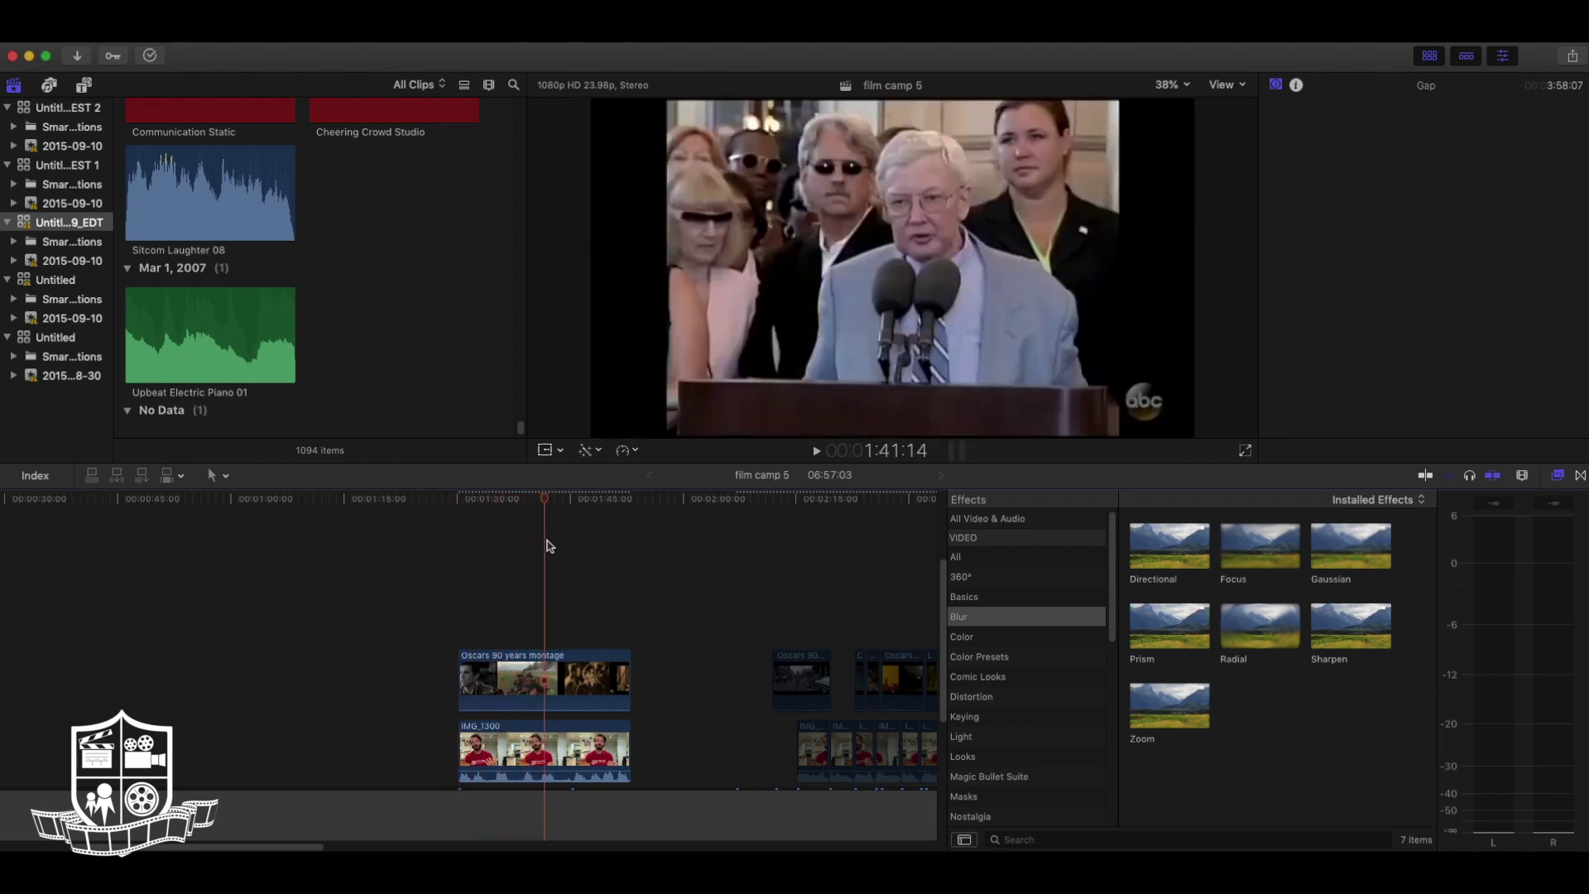
- Select the Oscars 90 years montage clip and disable it with V
click(465, 532)
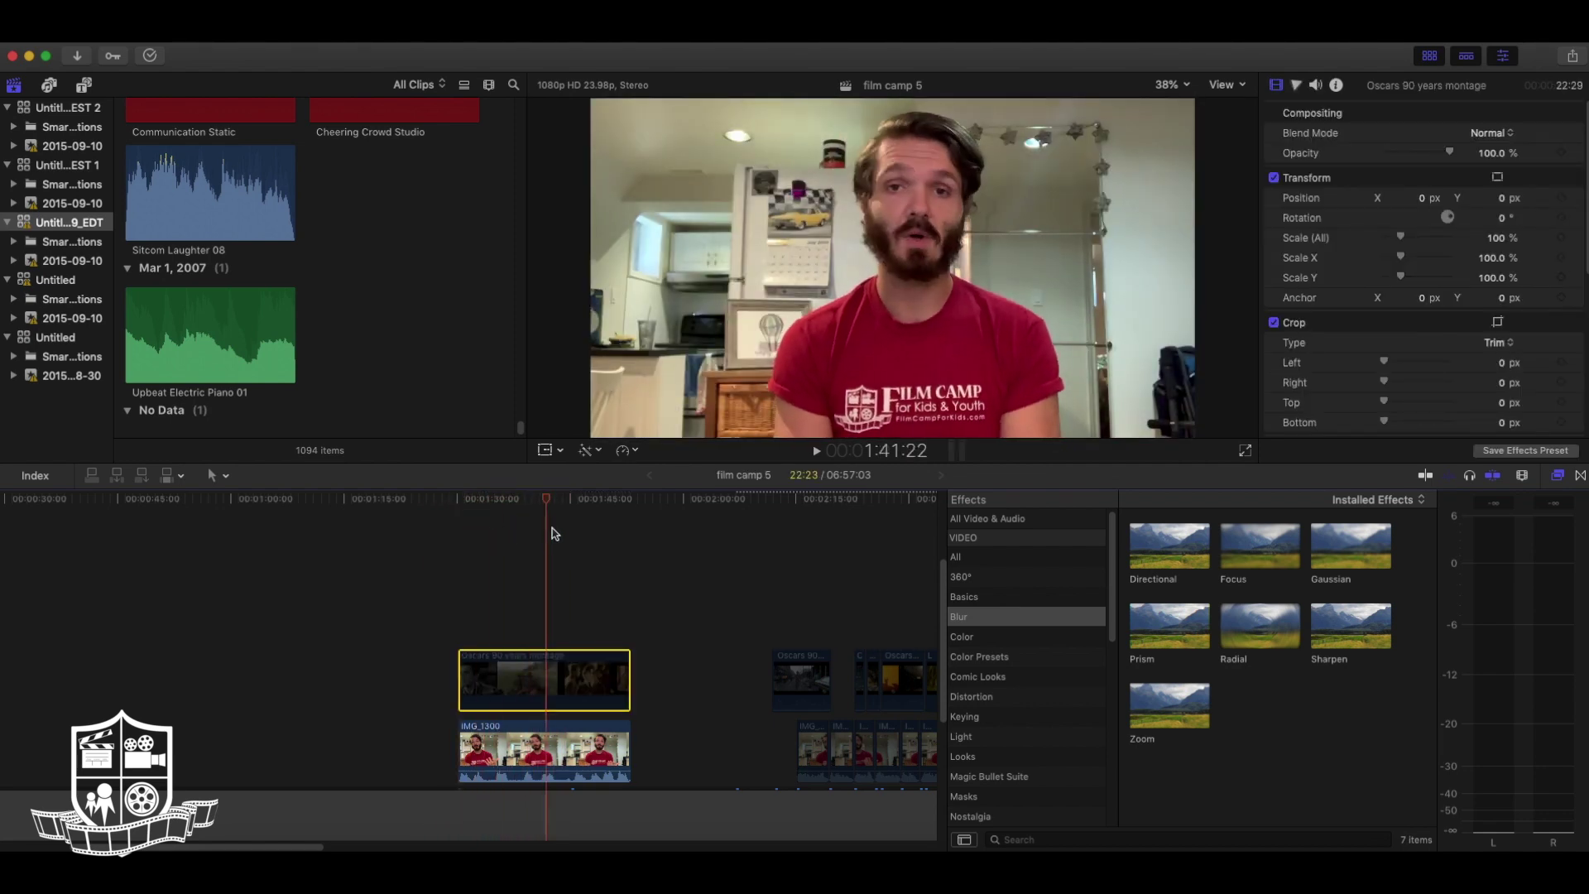
click(430, 532)
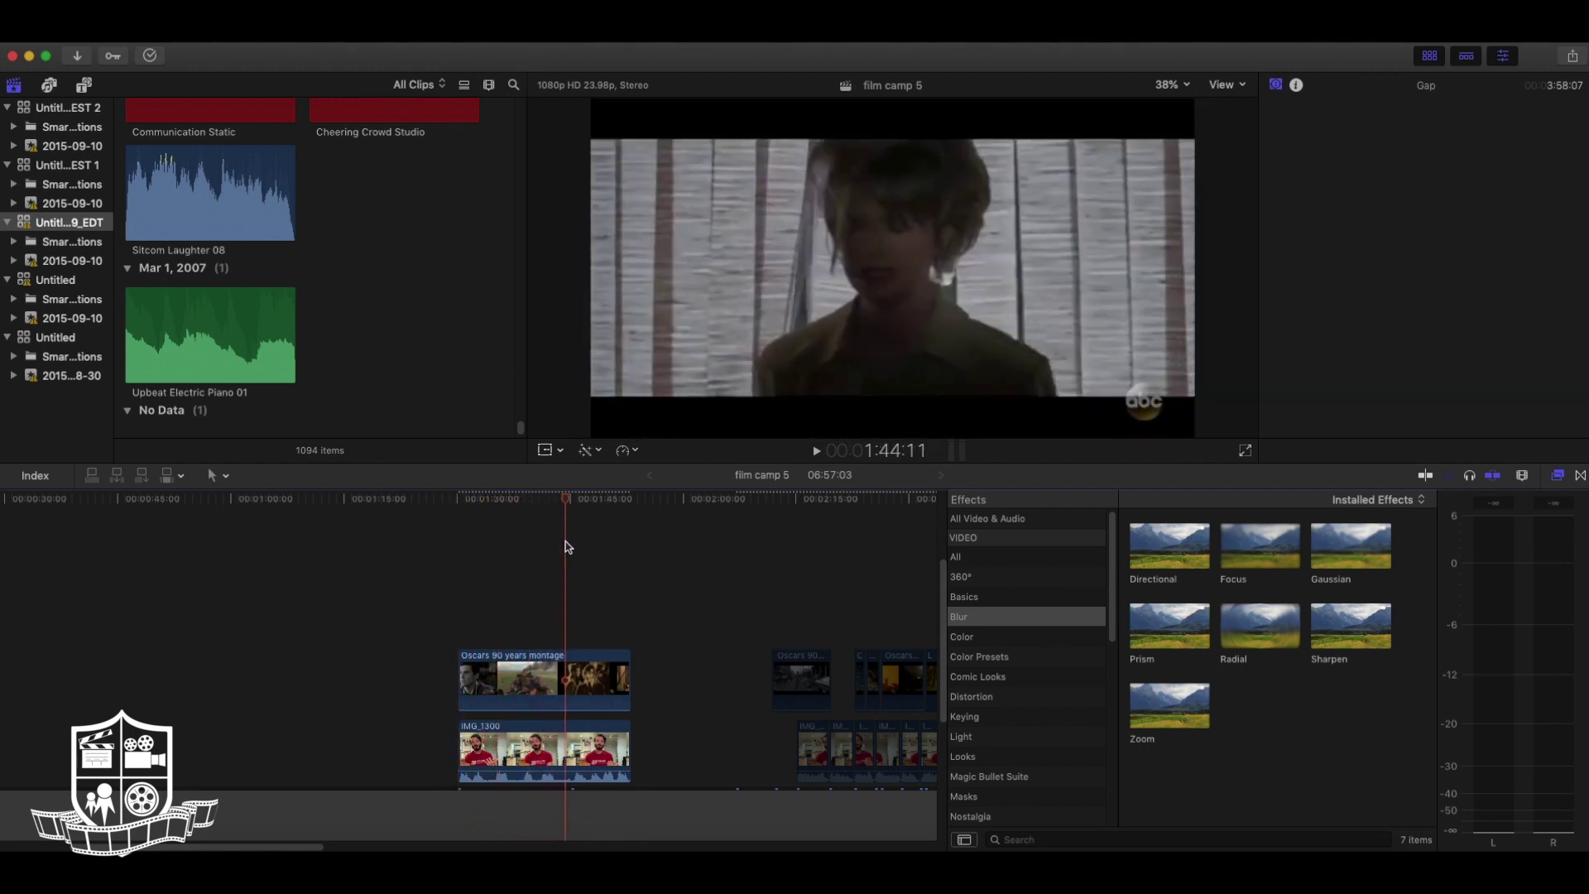
click(566, 680)
click(521, 756)
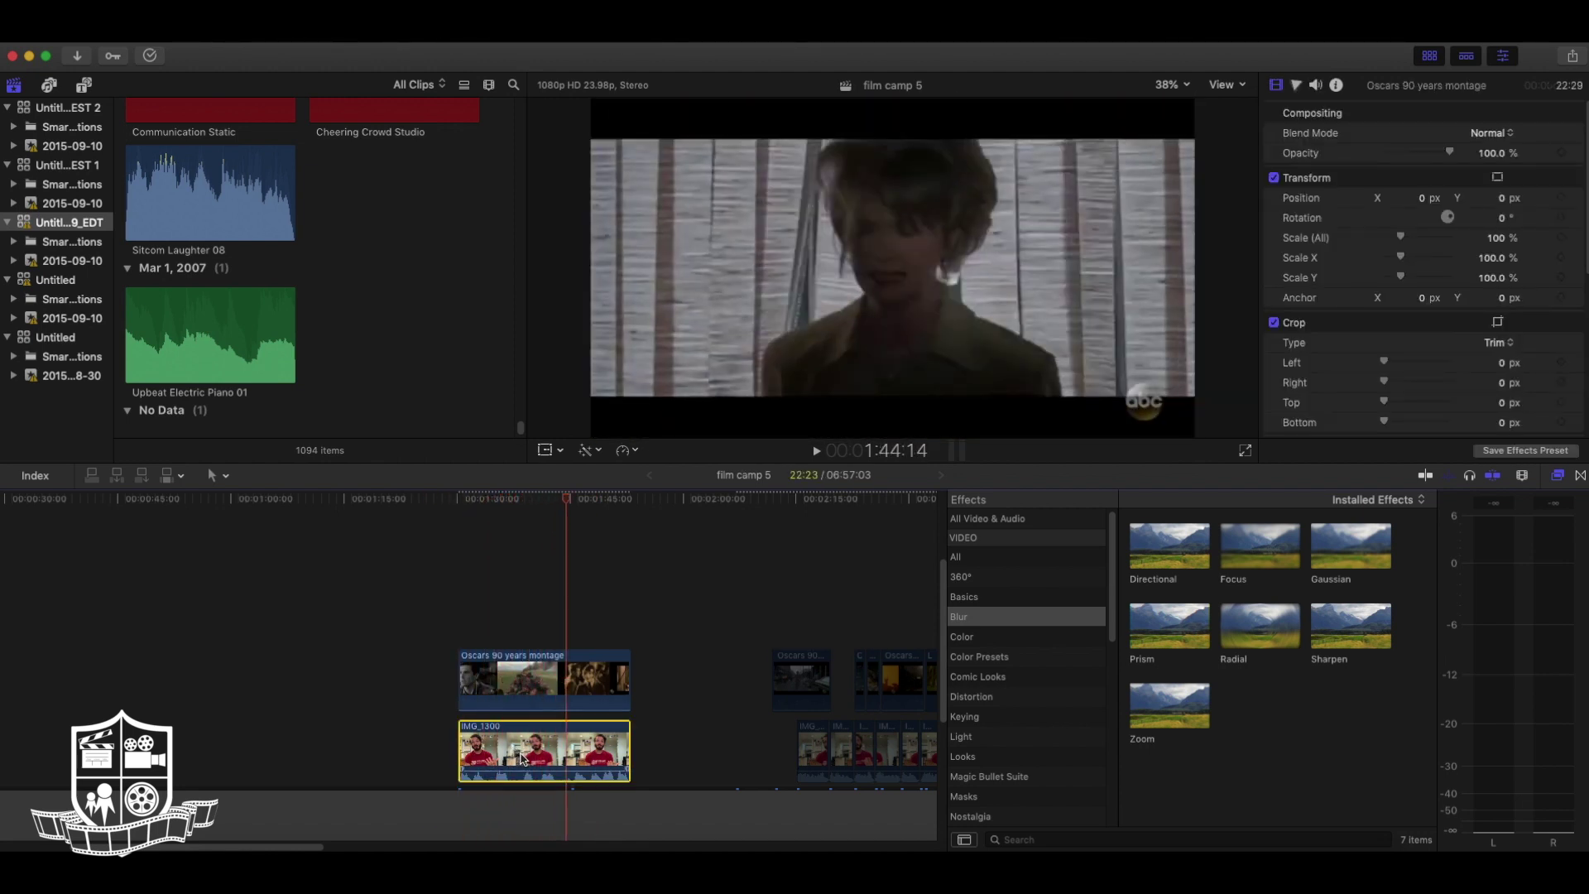
click(532, 677)
key(v)
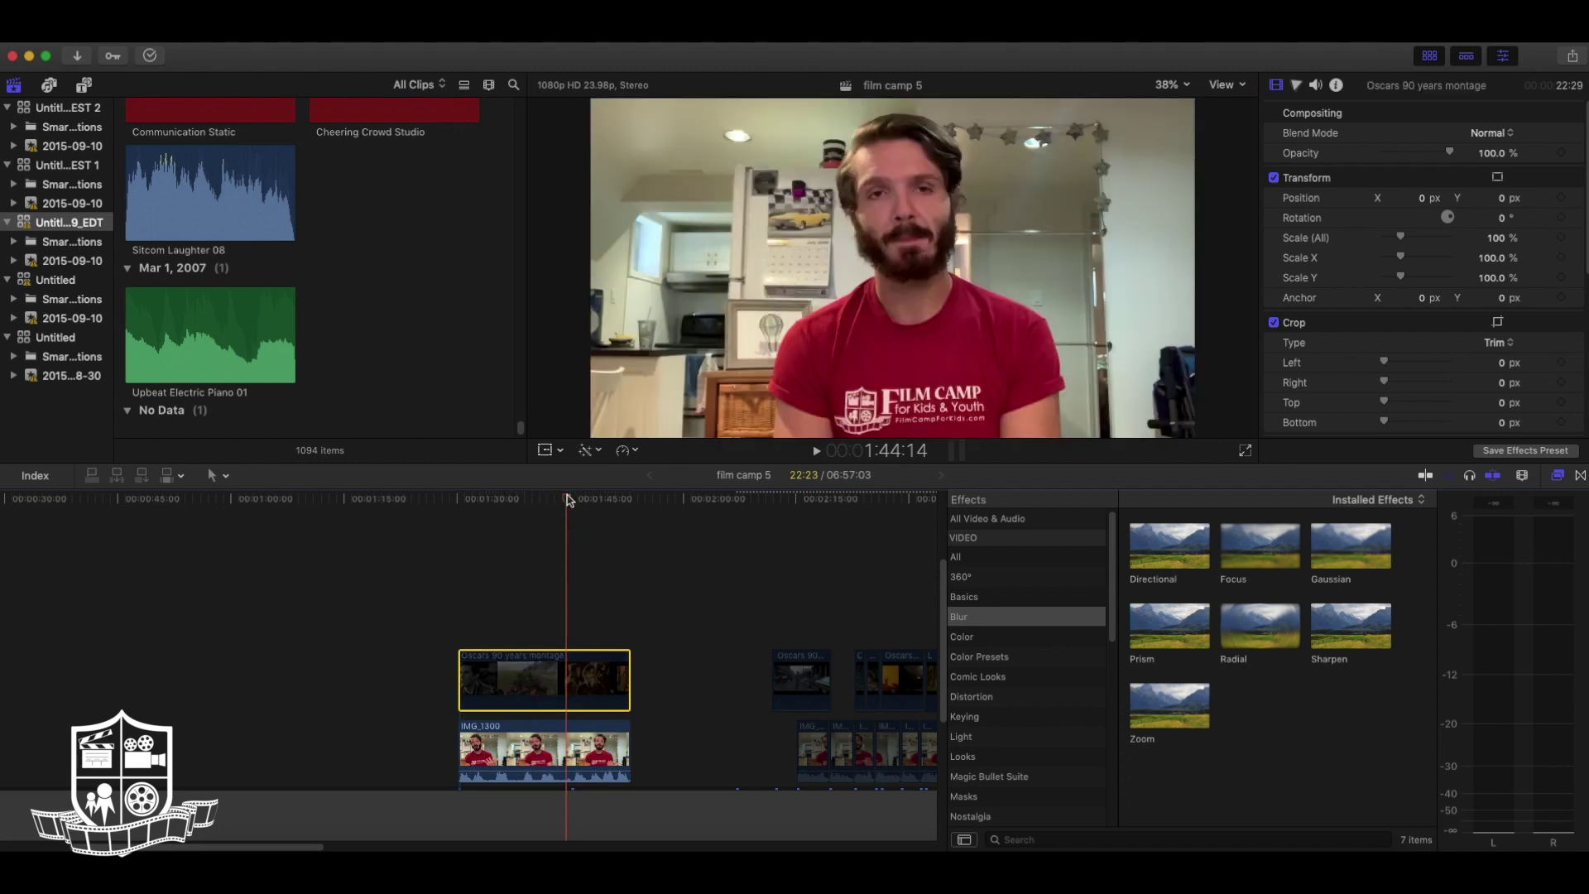
mouse_move(569, 500)
mouse_down()
mouse_move(472, 503)
mouse_move(544, 500)
mouse_up()
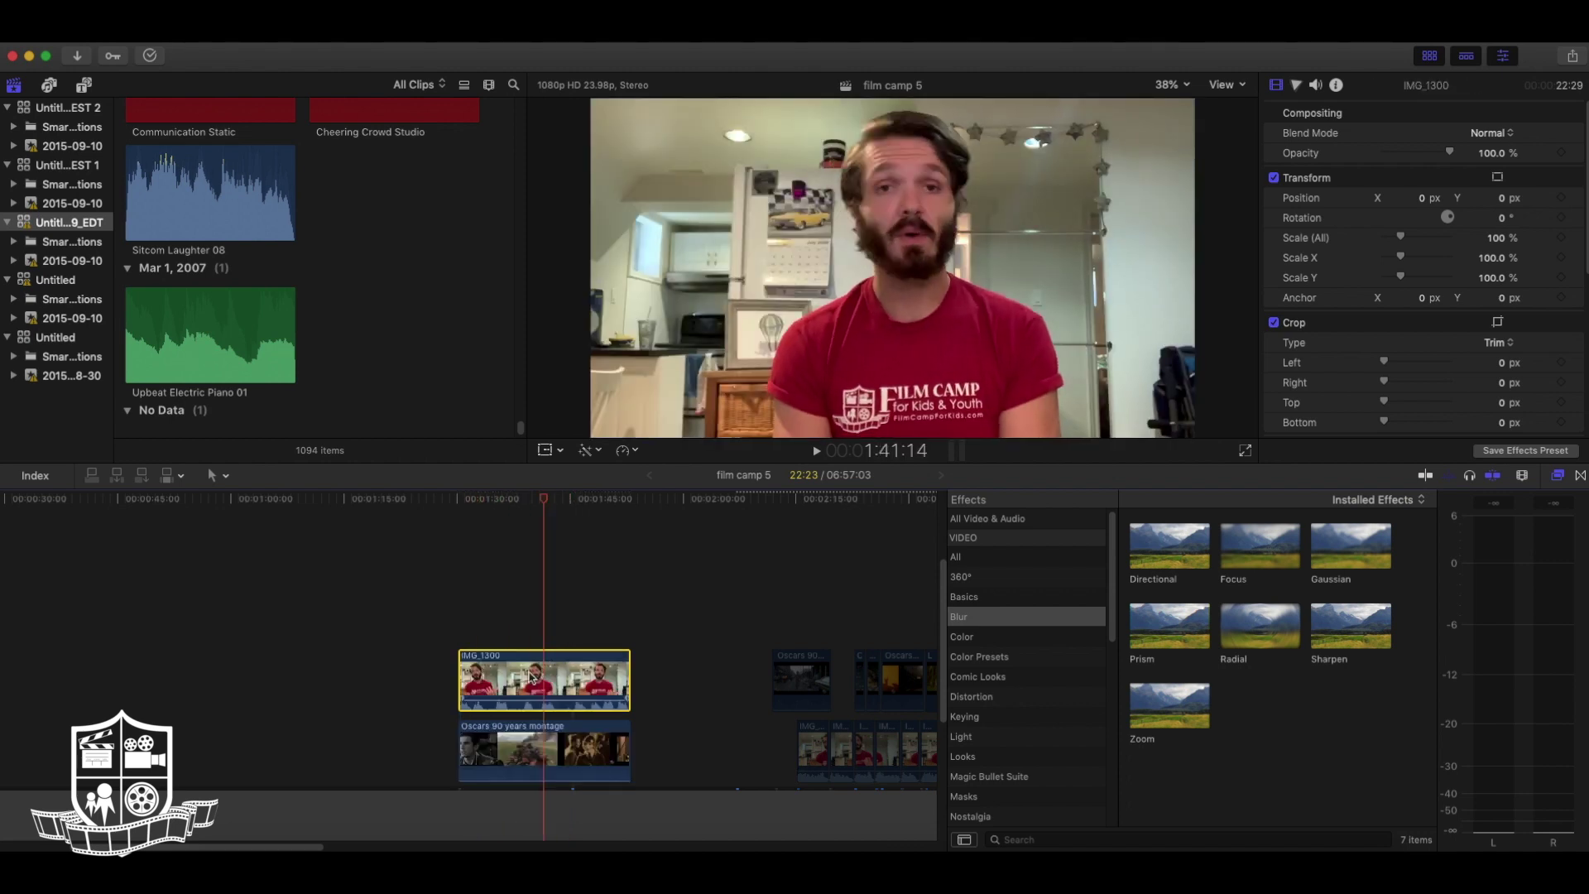
- Stack IMG_1300 above the Oscars montage and return the playhead to about 1:35
mouse_move(532, 677)
mouse_down()
mouse_move(521, 757)
mouse_move(485, 744)
mouse_move(506, 629)
mouse_move(523, 675)
mouse_move(523, 658)
mouse_up()
drag(556, 504, 496, 511)
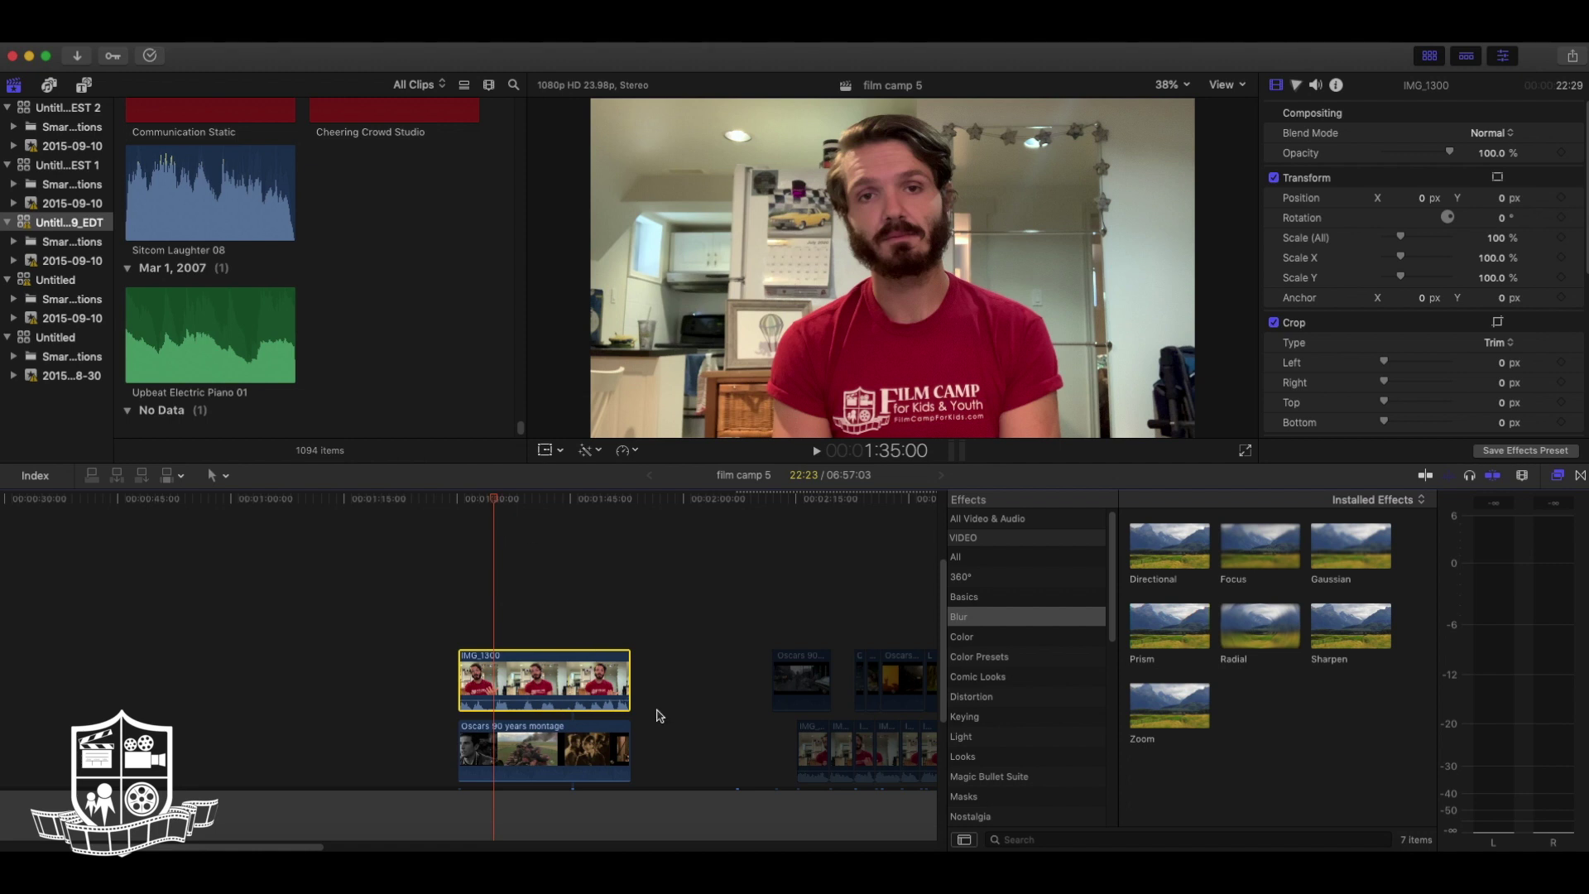
- Detach the IMG_1300 audio into its own clip, then disable the IMG_1300 video
right_click(545, 674)
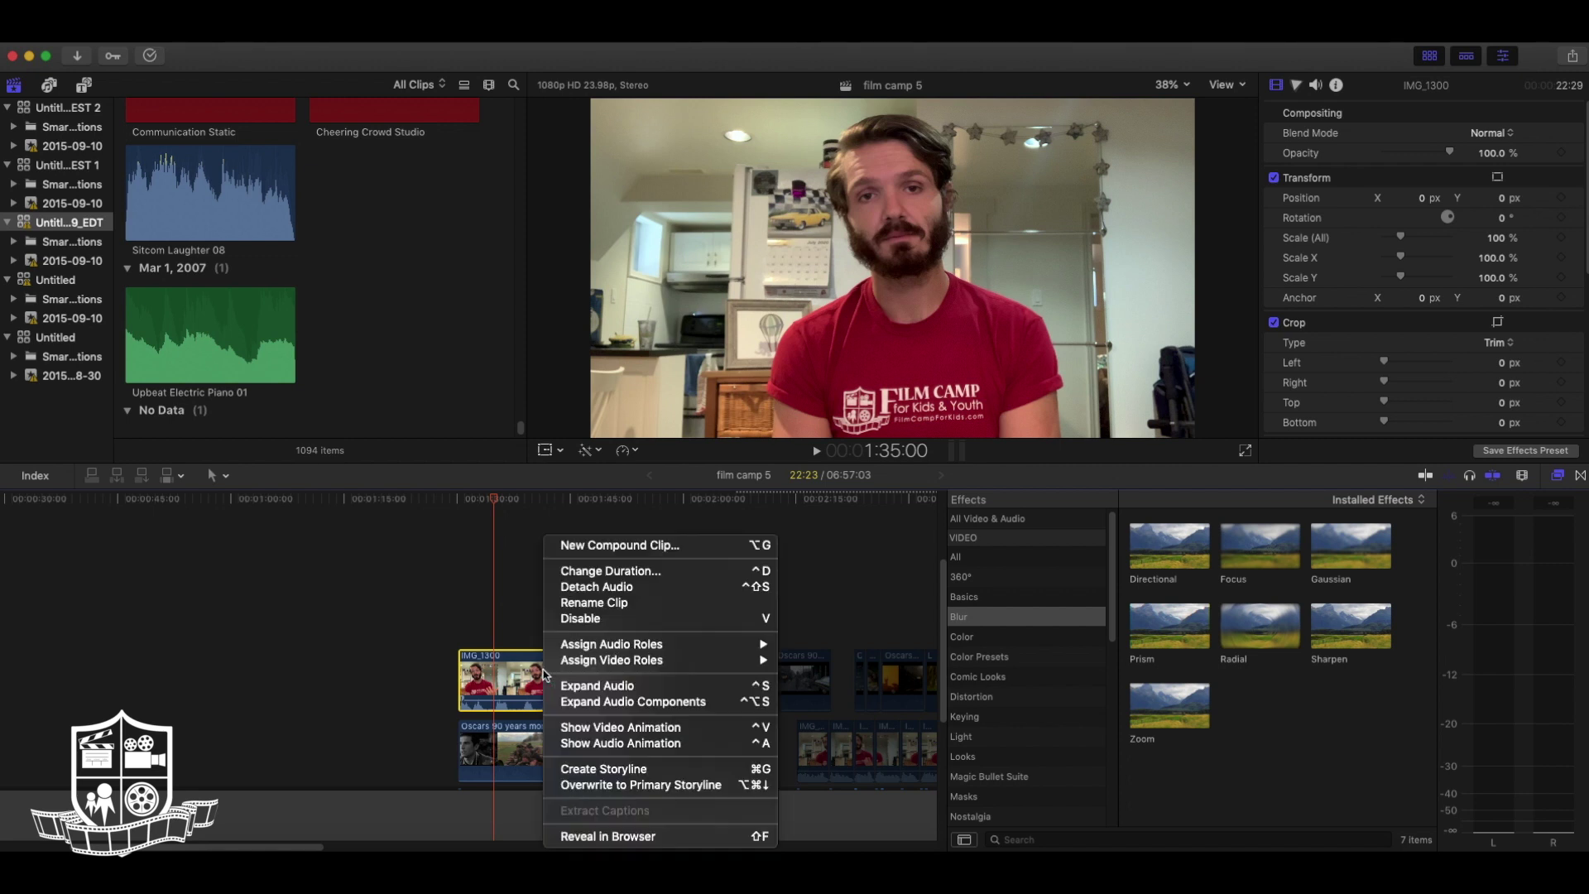
click(598, 587)
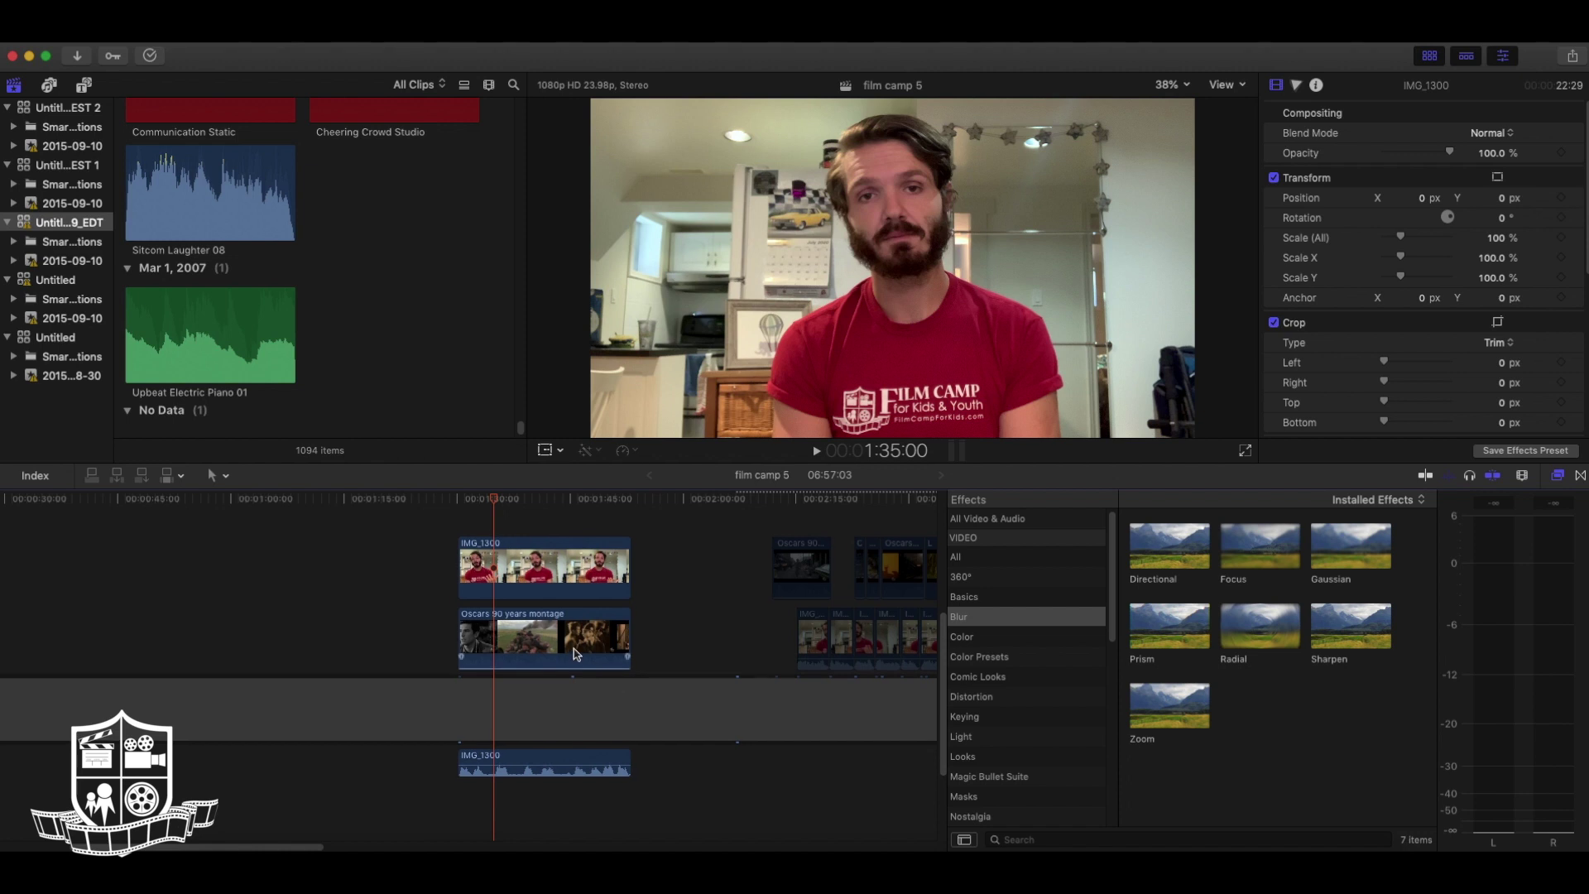
scroll(503, 571, up, 2)
click(524, 609)
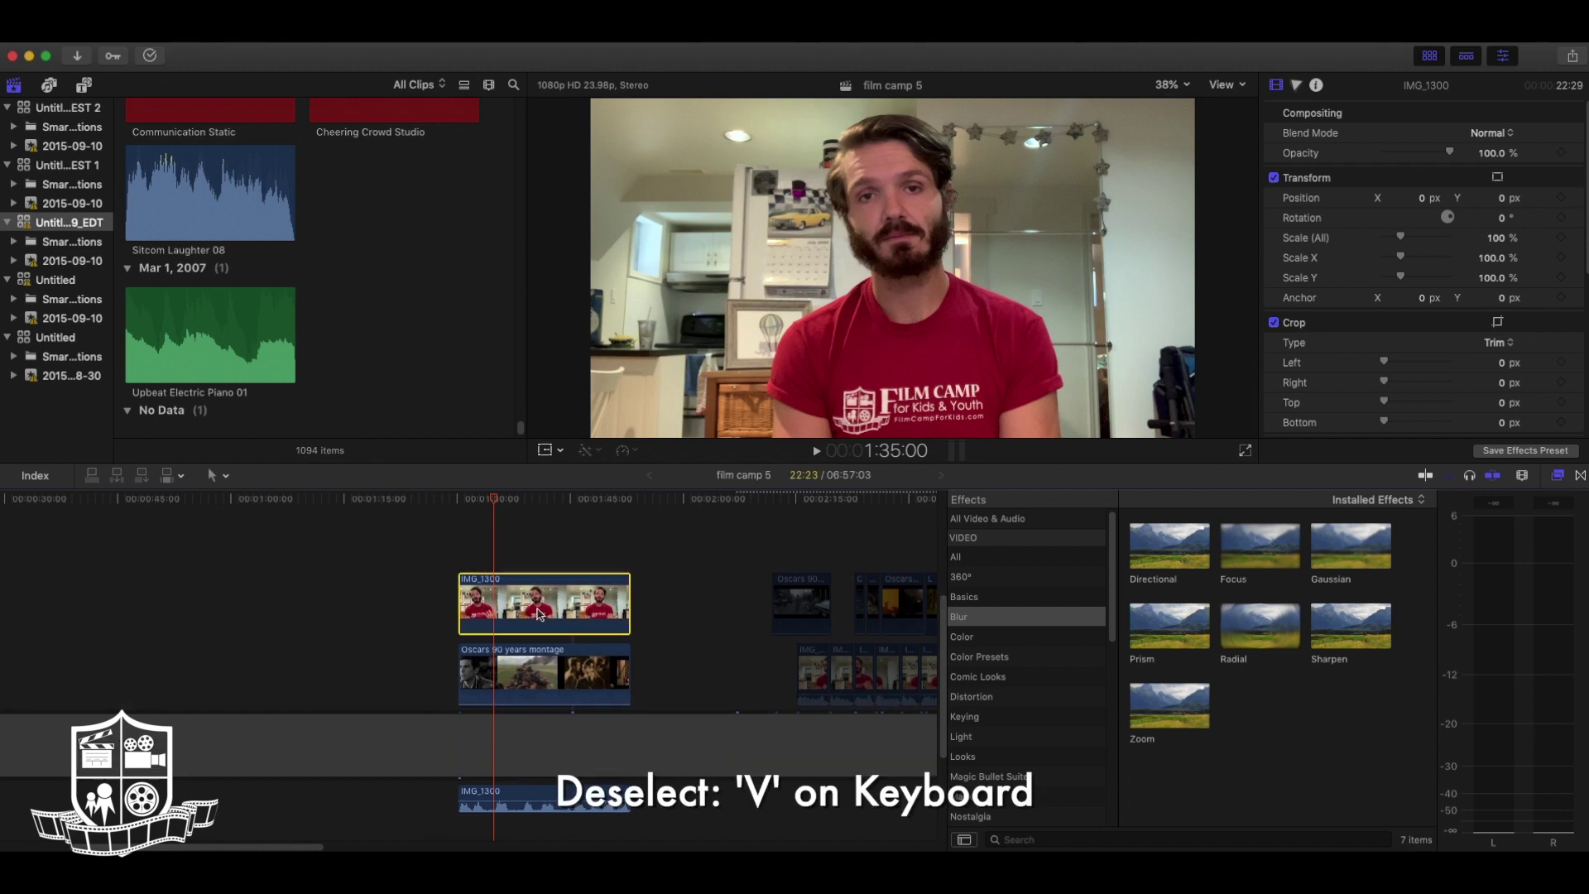
key(v)
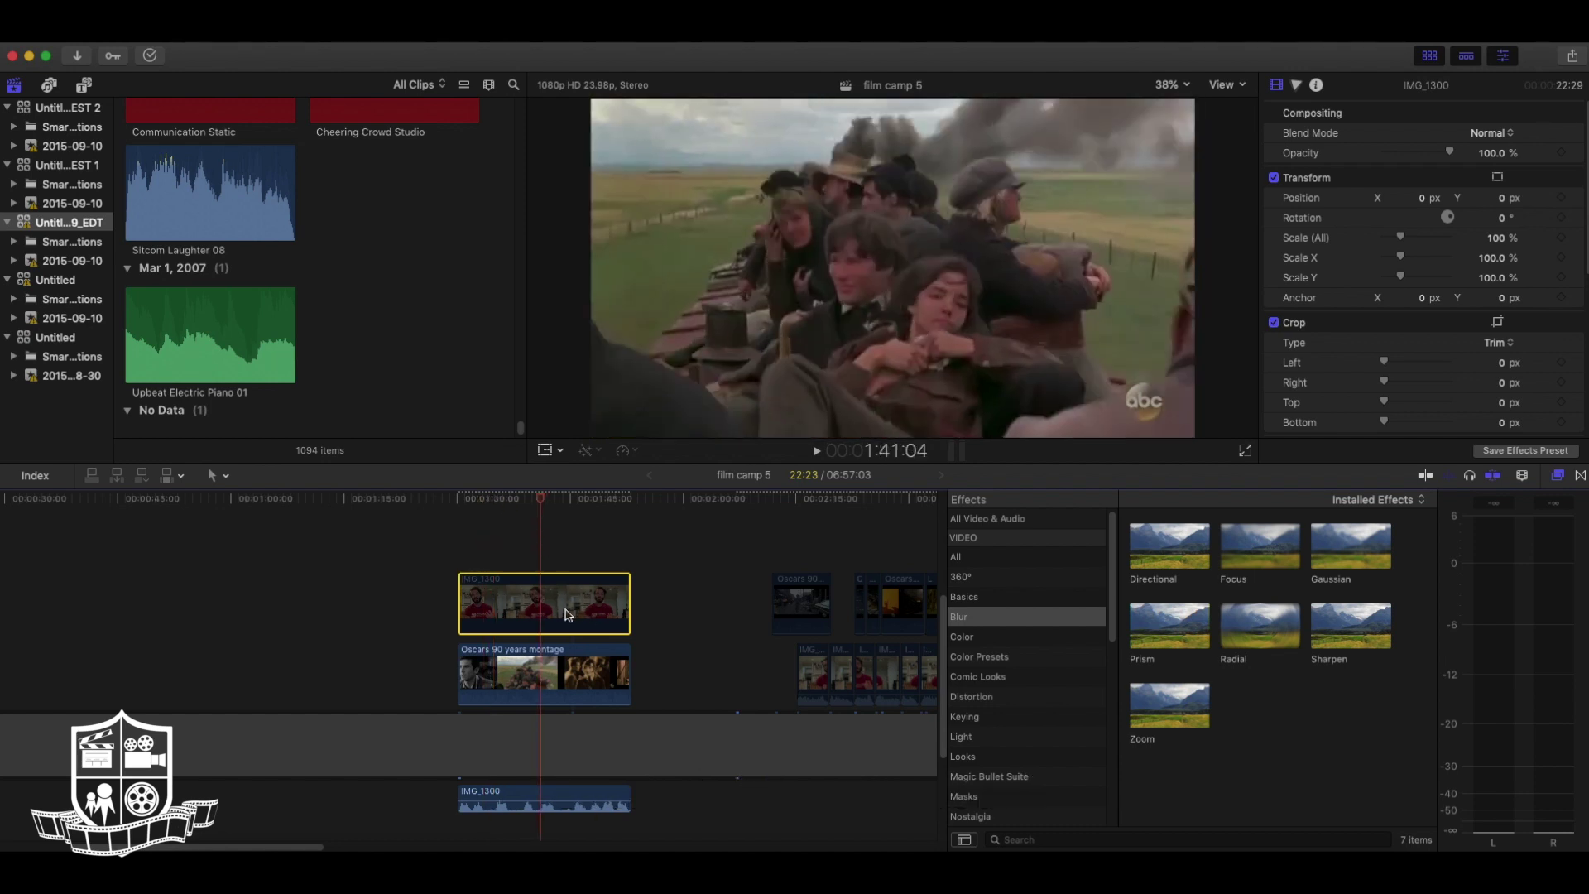
- Re-enable and delete the IMG_1300 video clip, then preview the montage around 1:35
key(v)
key(Delete)
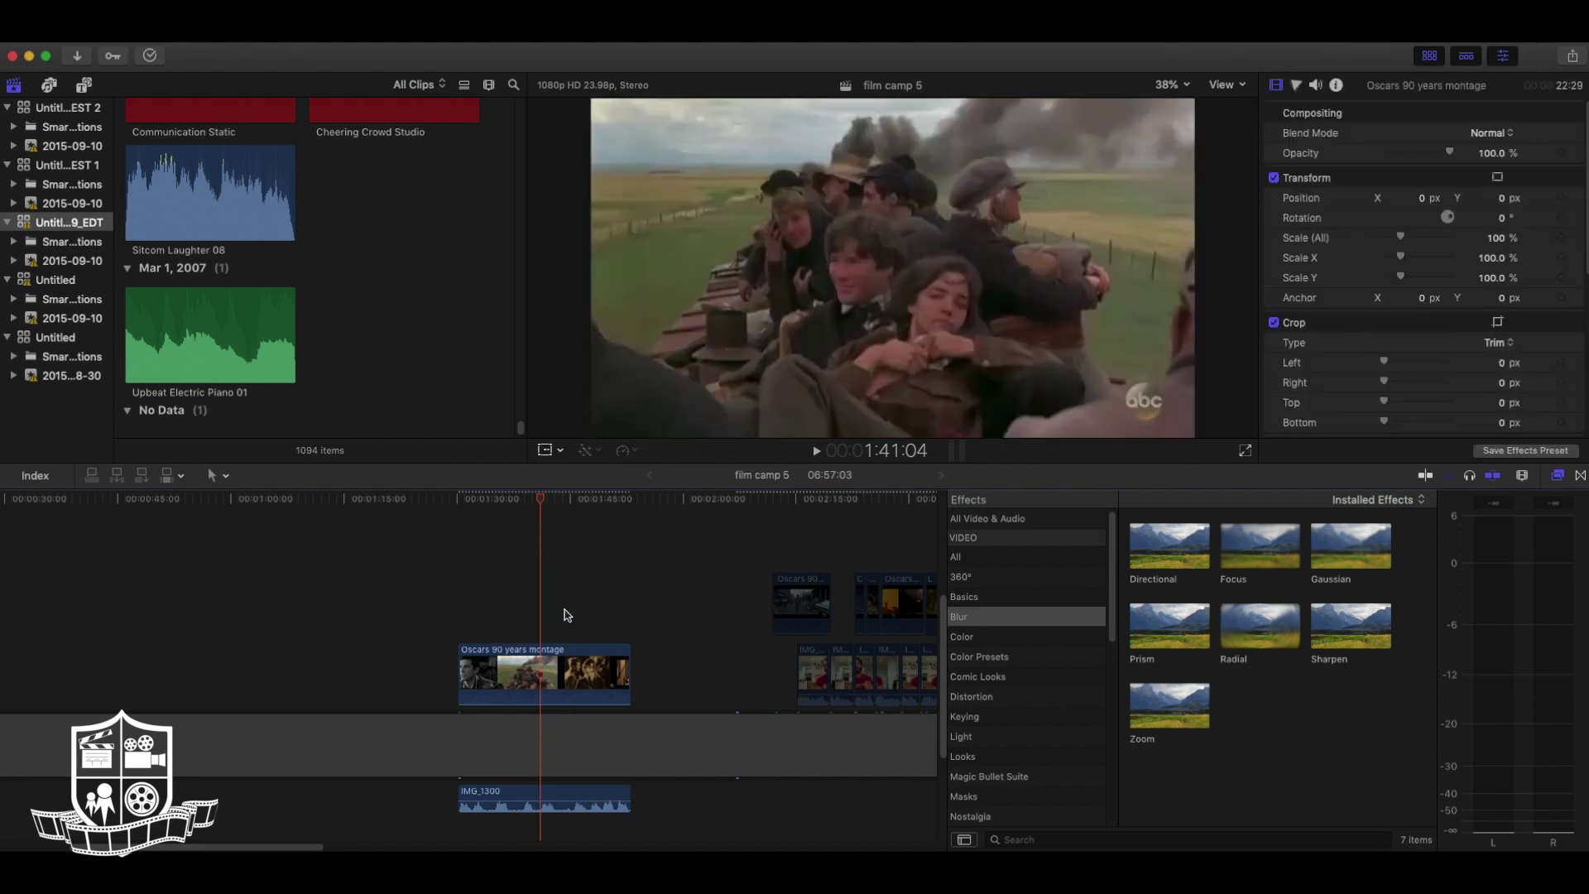
mouse_move(534, 499)
mouse_down()
mouse_move(468, 501)
mouse_move(621, 513)
mouse_move(461, 510)
mouse_move(530, 509)
mouse_move(510, 508)
mouse_up()
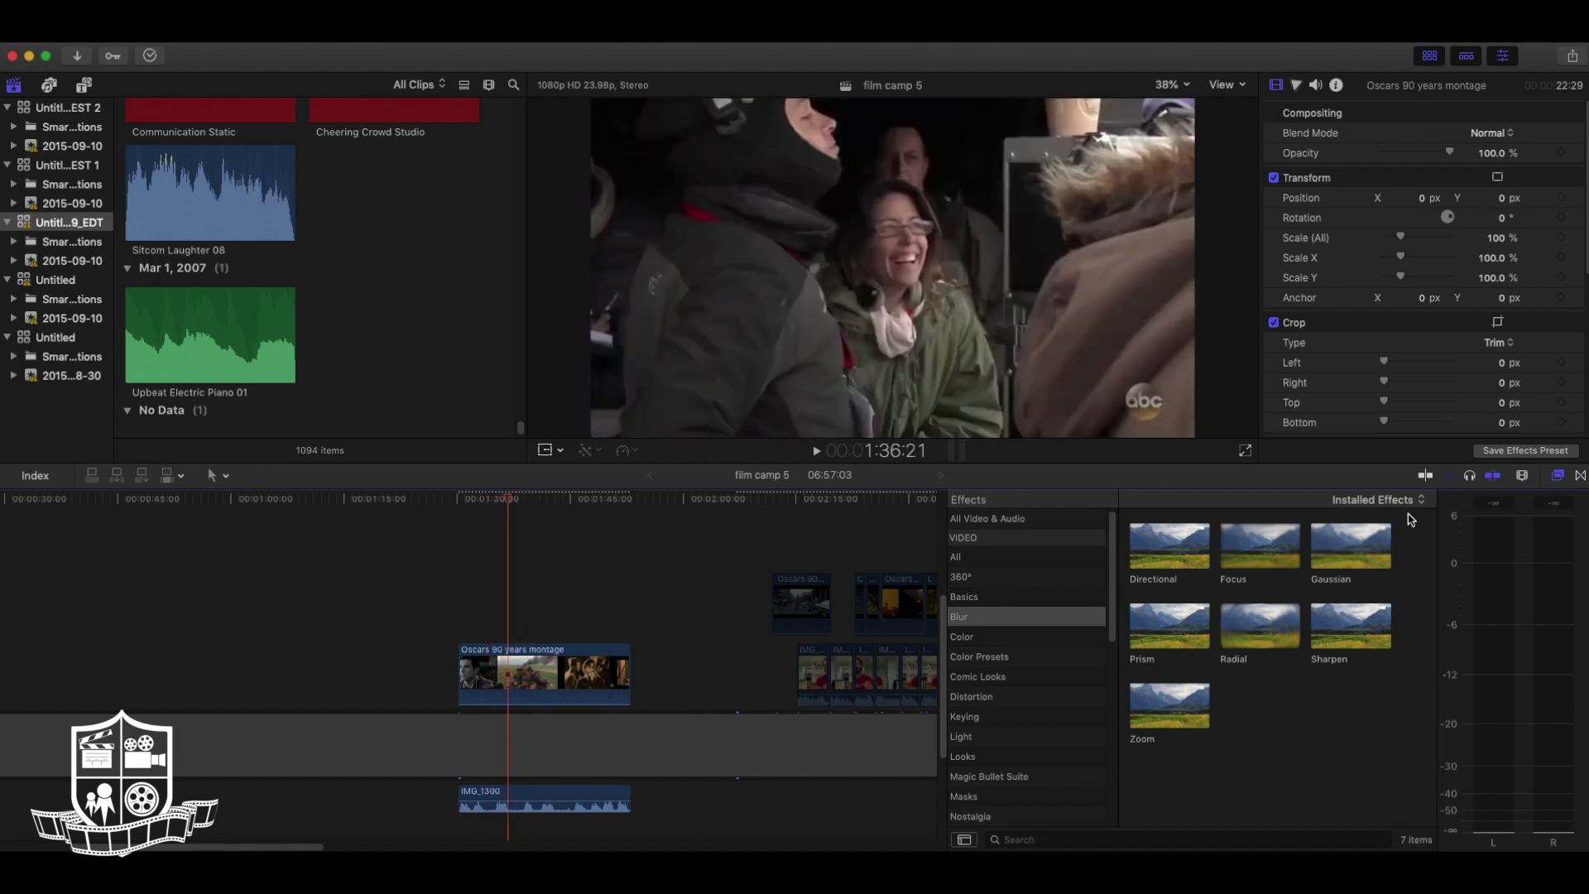
- Widen the timeline clips and step the playhead to 1:36:13, the last laughing-man frame
click(1522, 476)
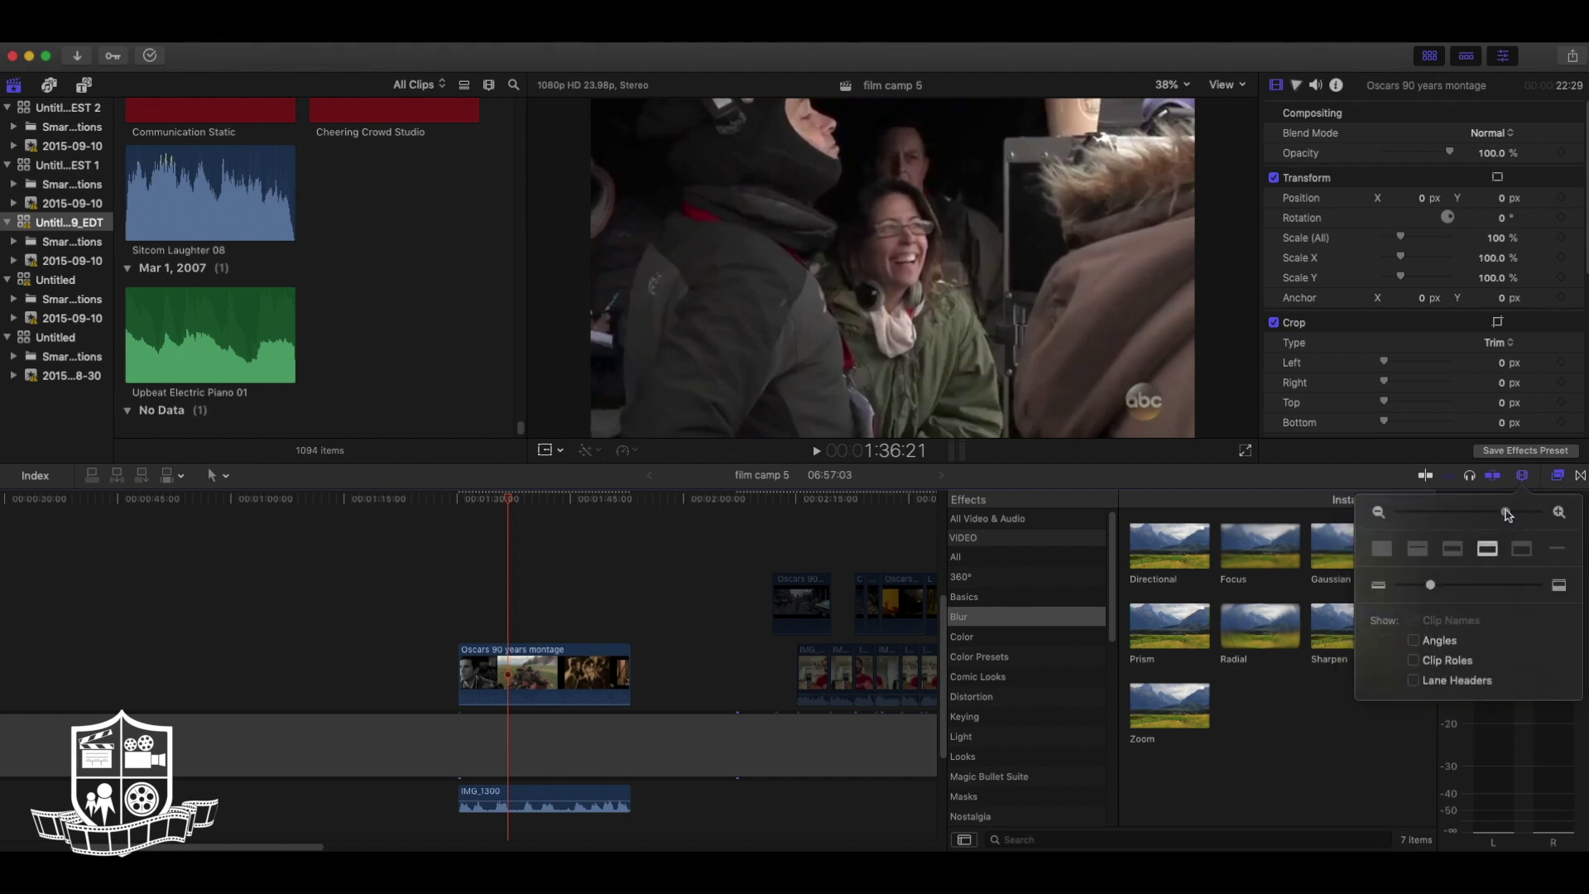
drag(1506, 512, 1527, 512)
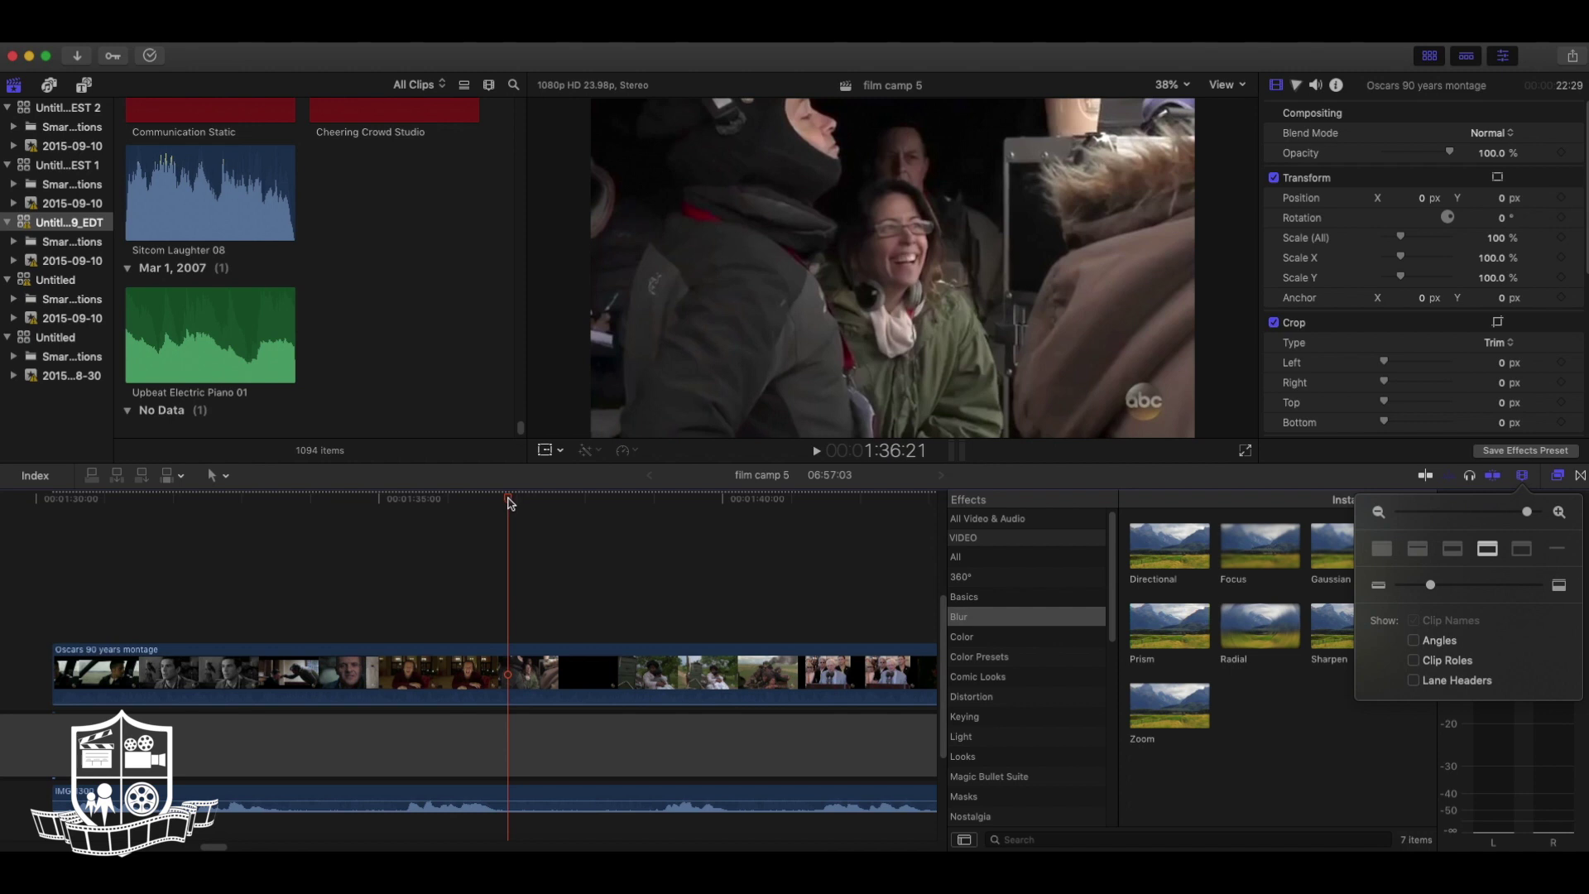
key(Left)
key(Left)
key(Left)
key(Left)
key(Left)
key(Left)
key(Left)
key(Left)
key(Left)
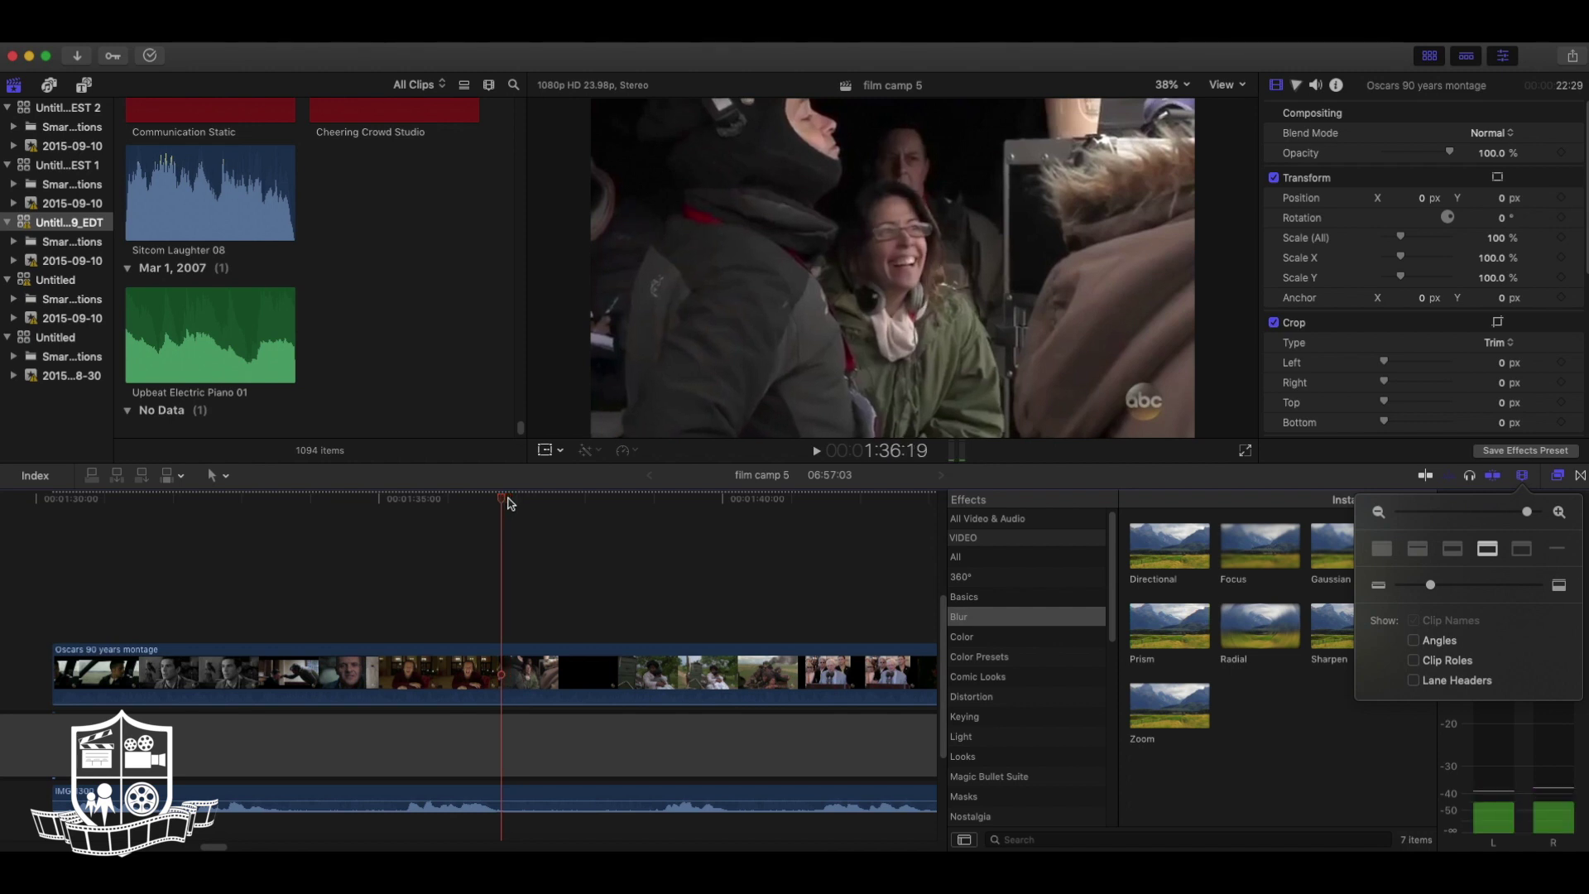
key(Right)
key(Right)
key(Right)
key(Right)
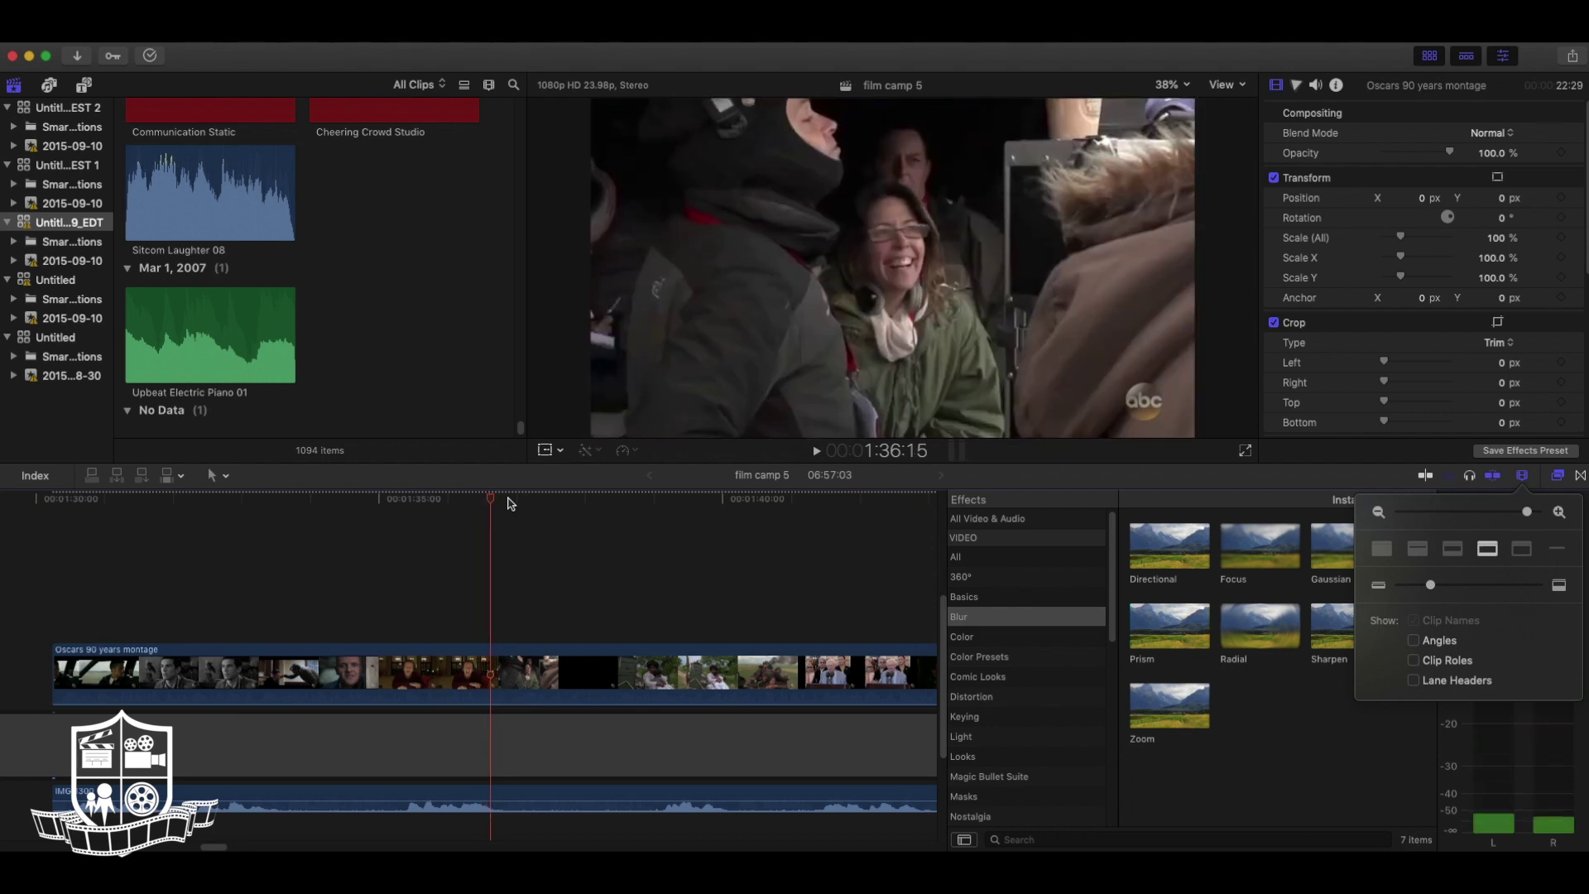
key(Left)
key(Left)
key(Left)
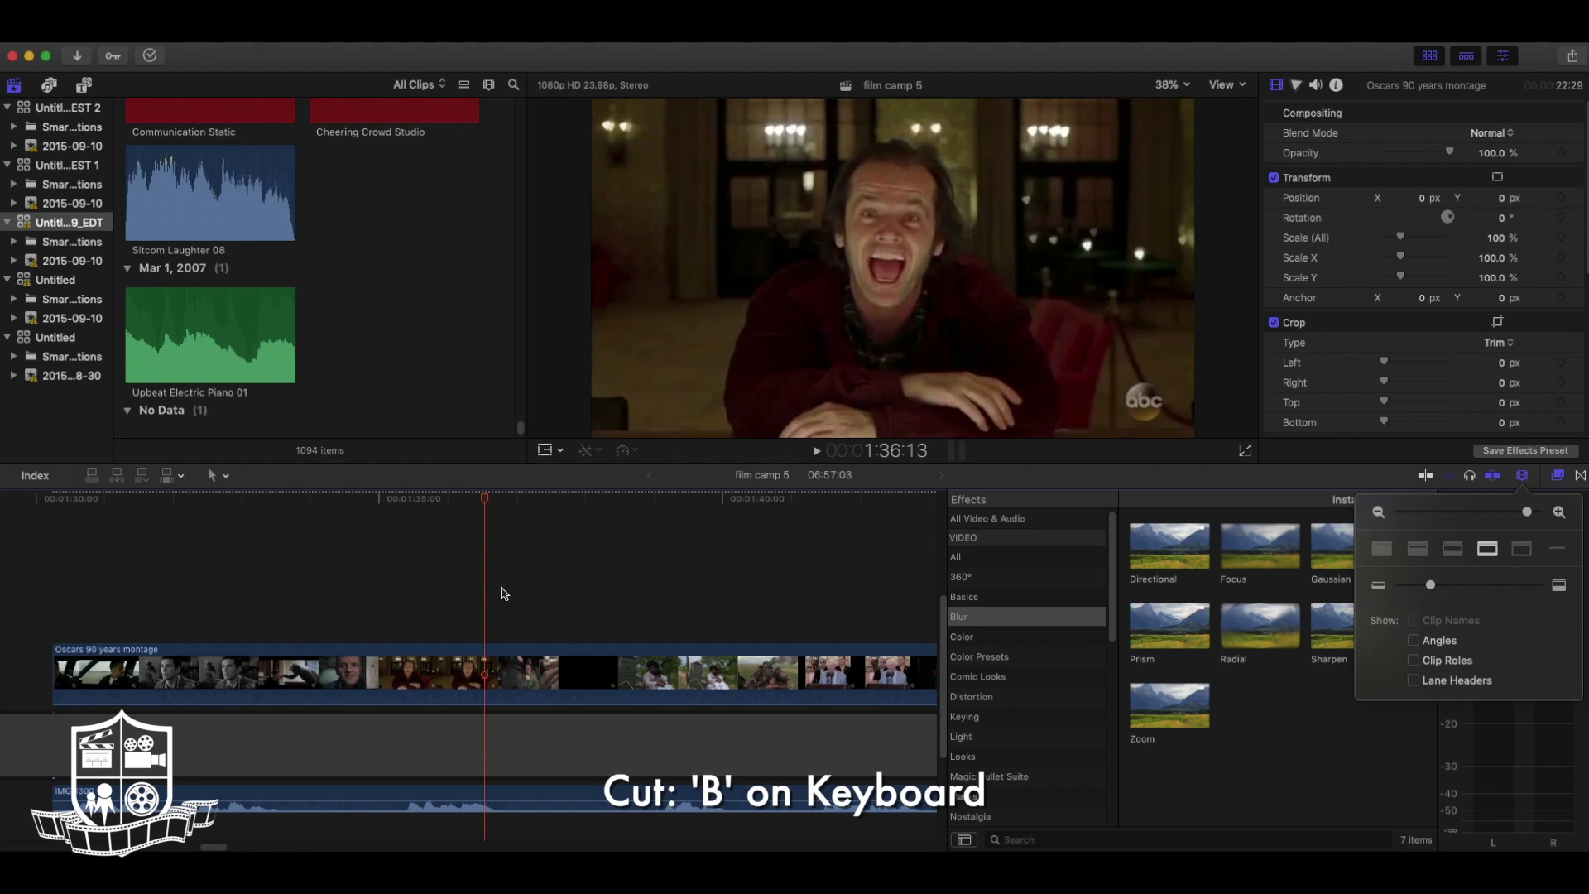
- Blade the Oscars montage at 1:36:13 and 1:38:12, then return the playhead to 1:35:20
key(b)
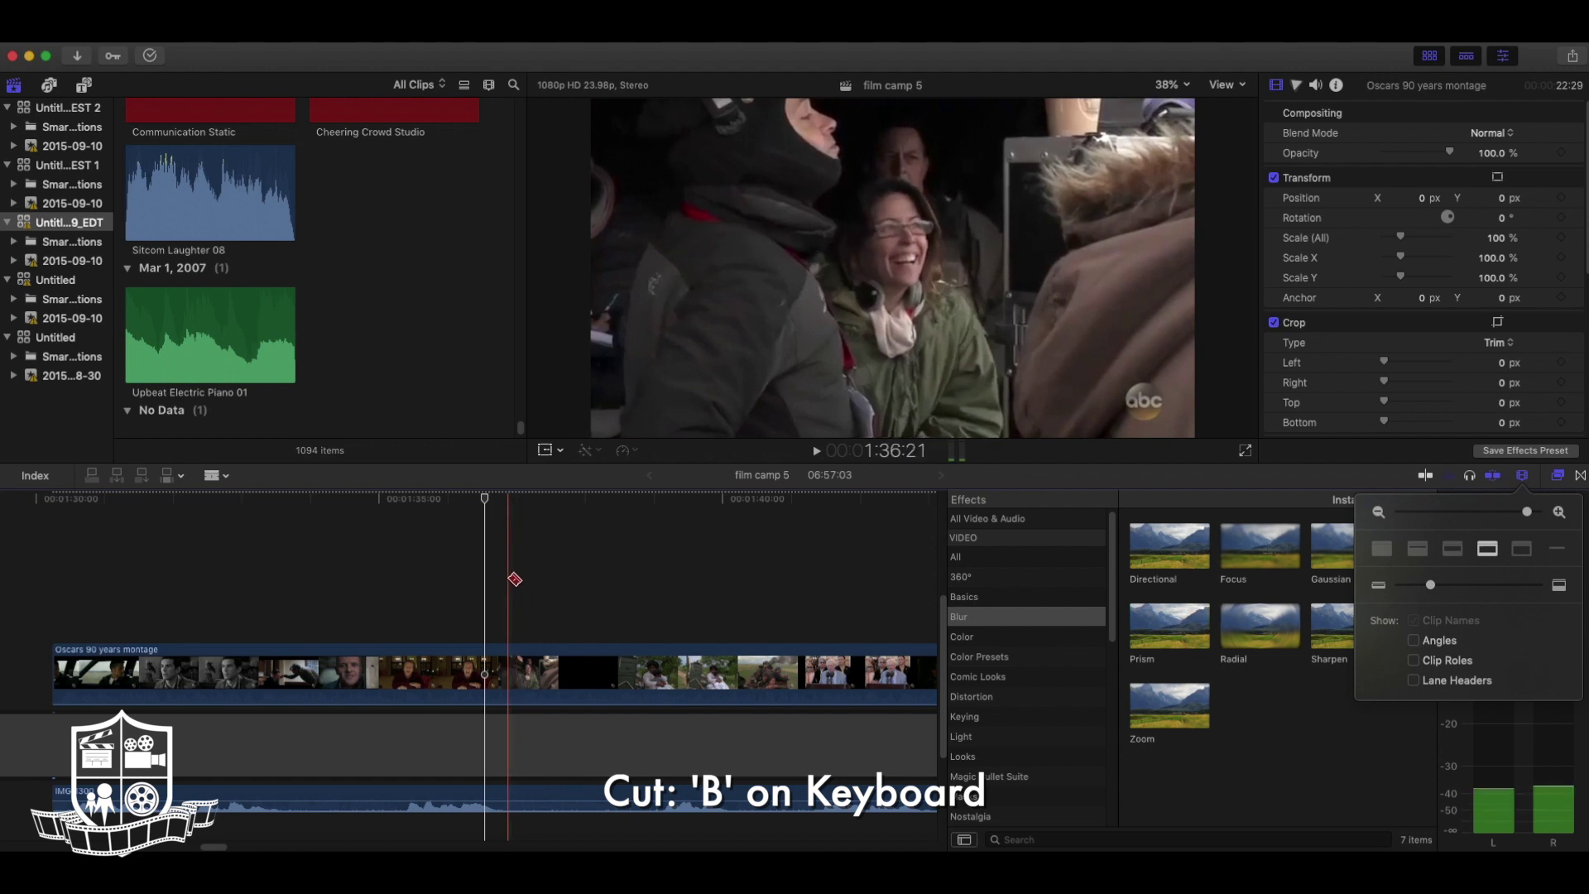
click(489, 671)
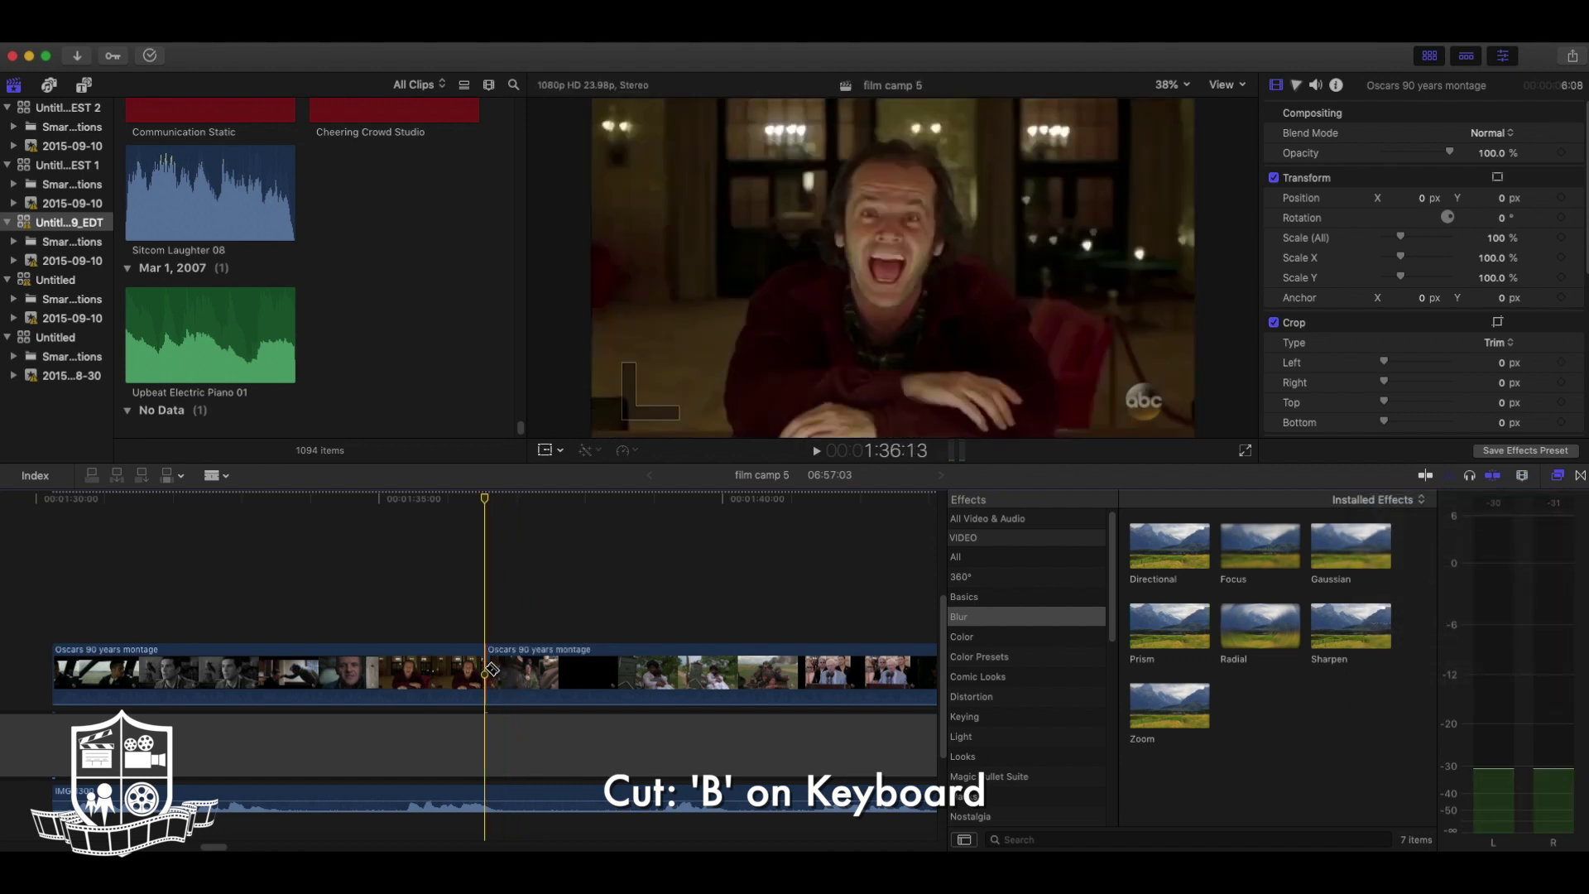
key(a)
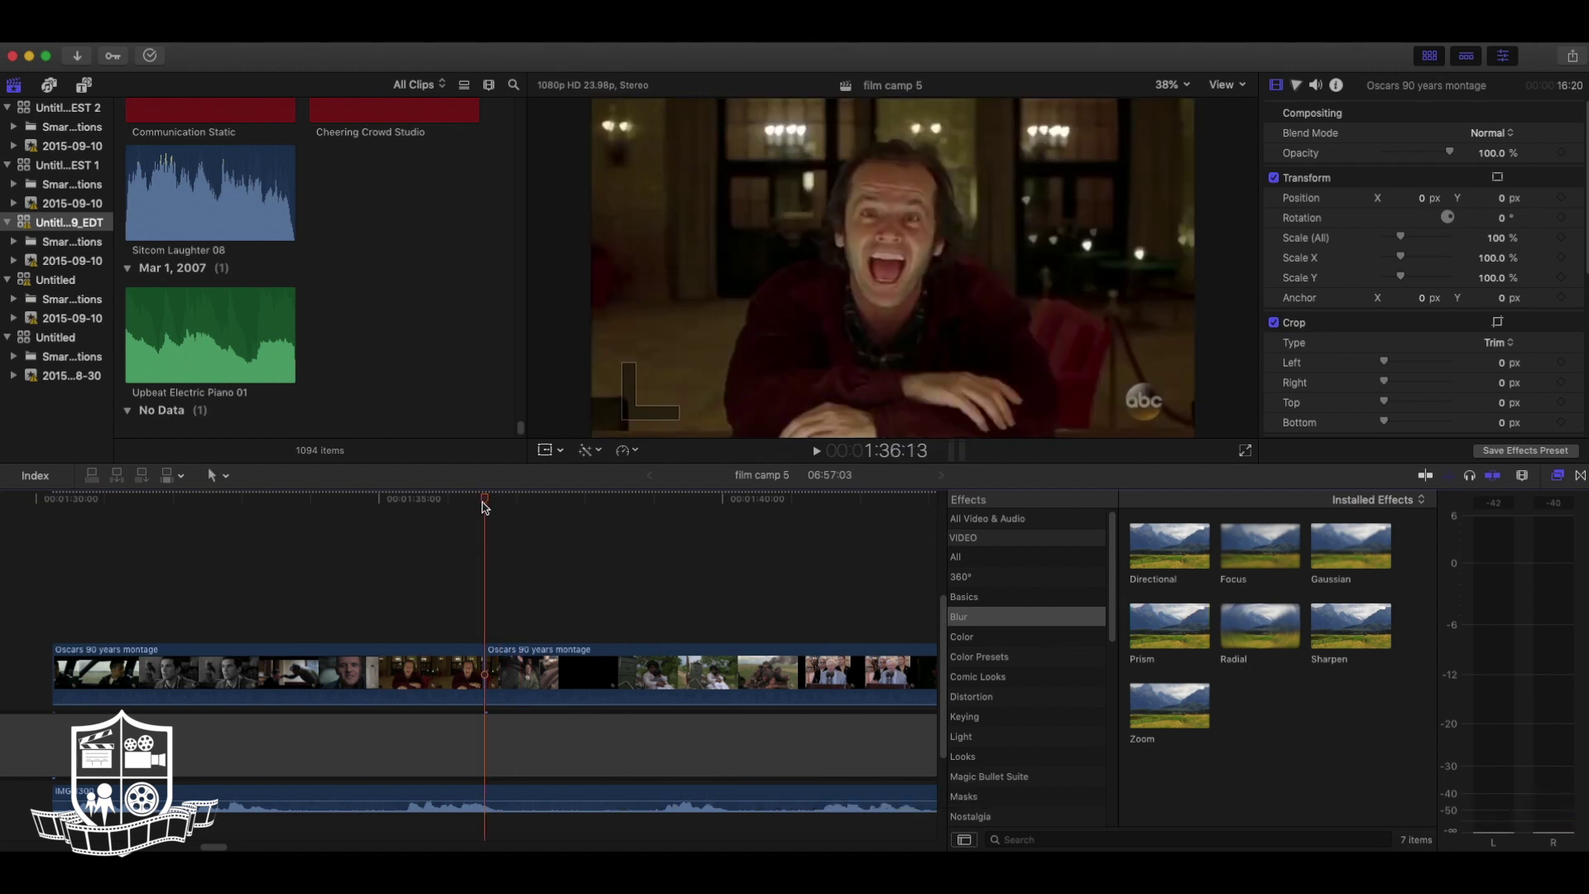
drag(486, 506, 625, 520)
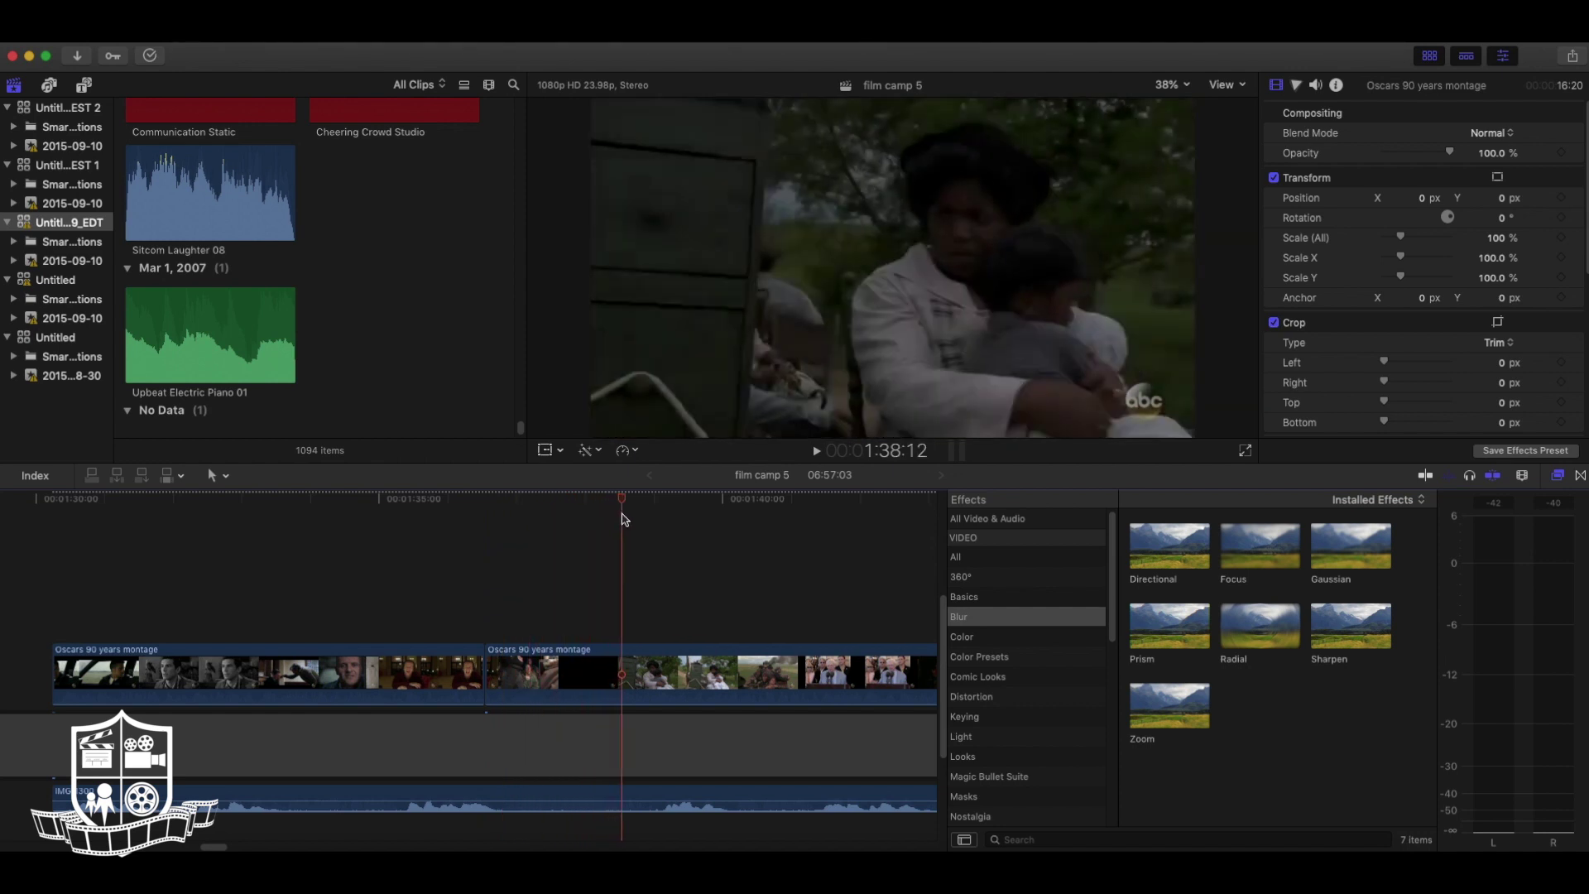
key(b)
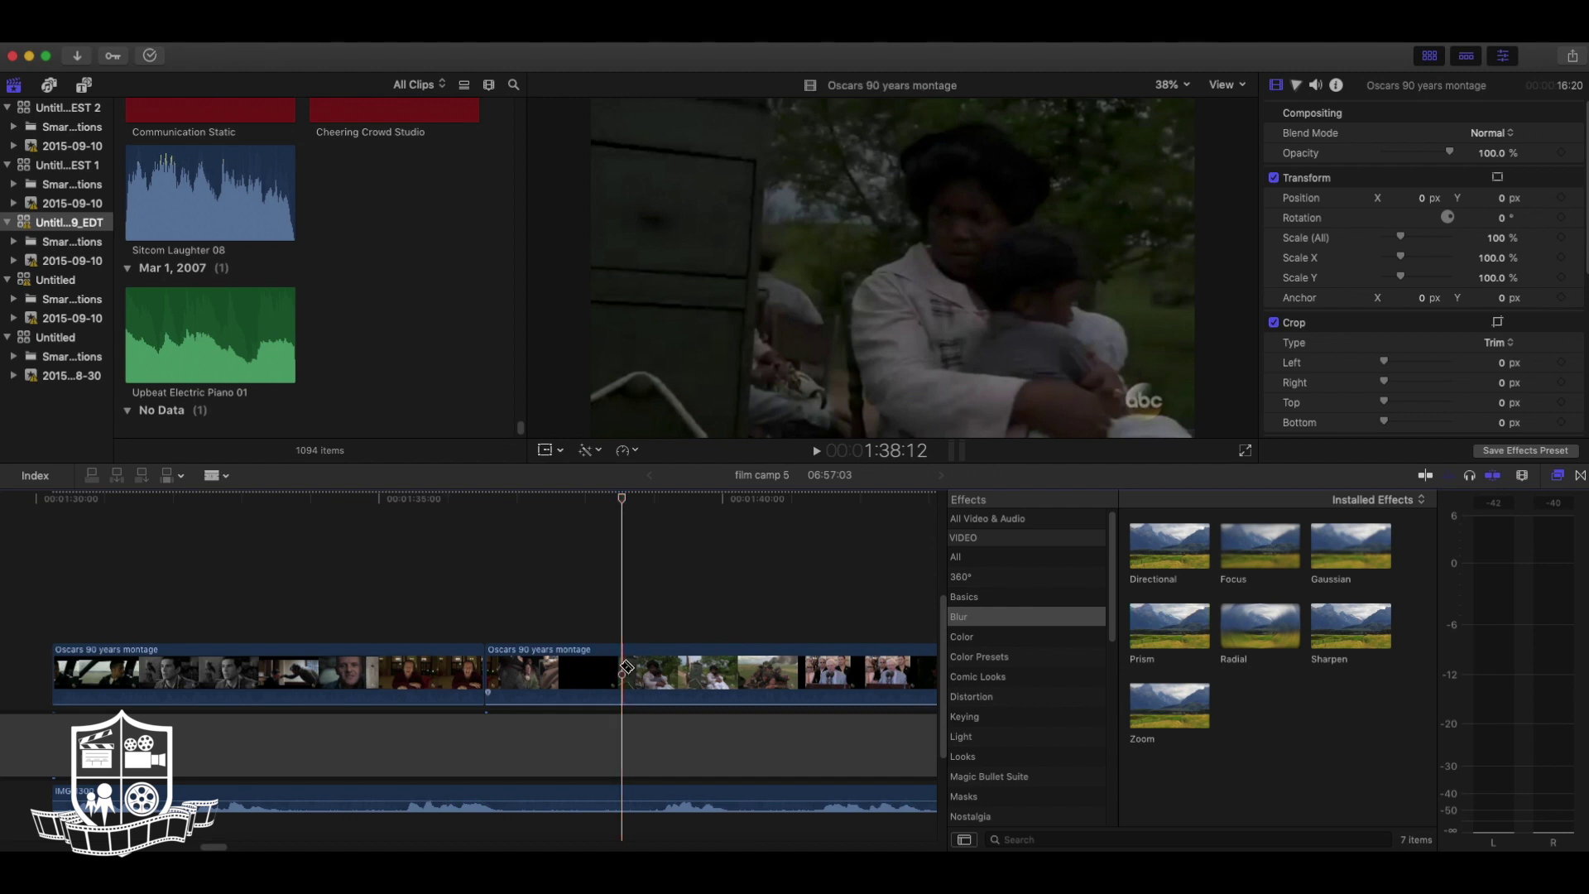
click(627, 665)
key(a)
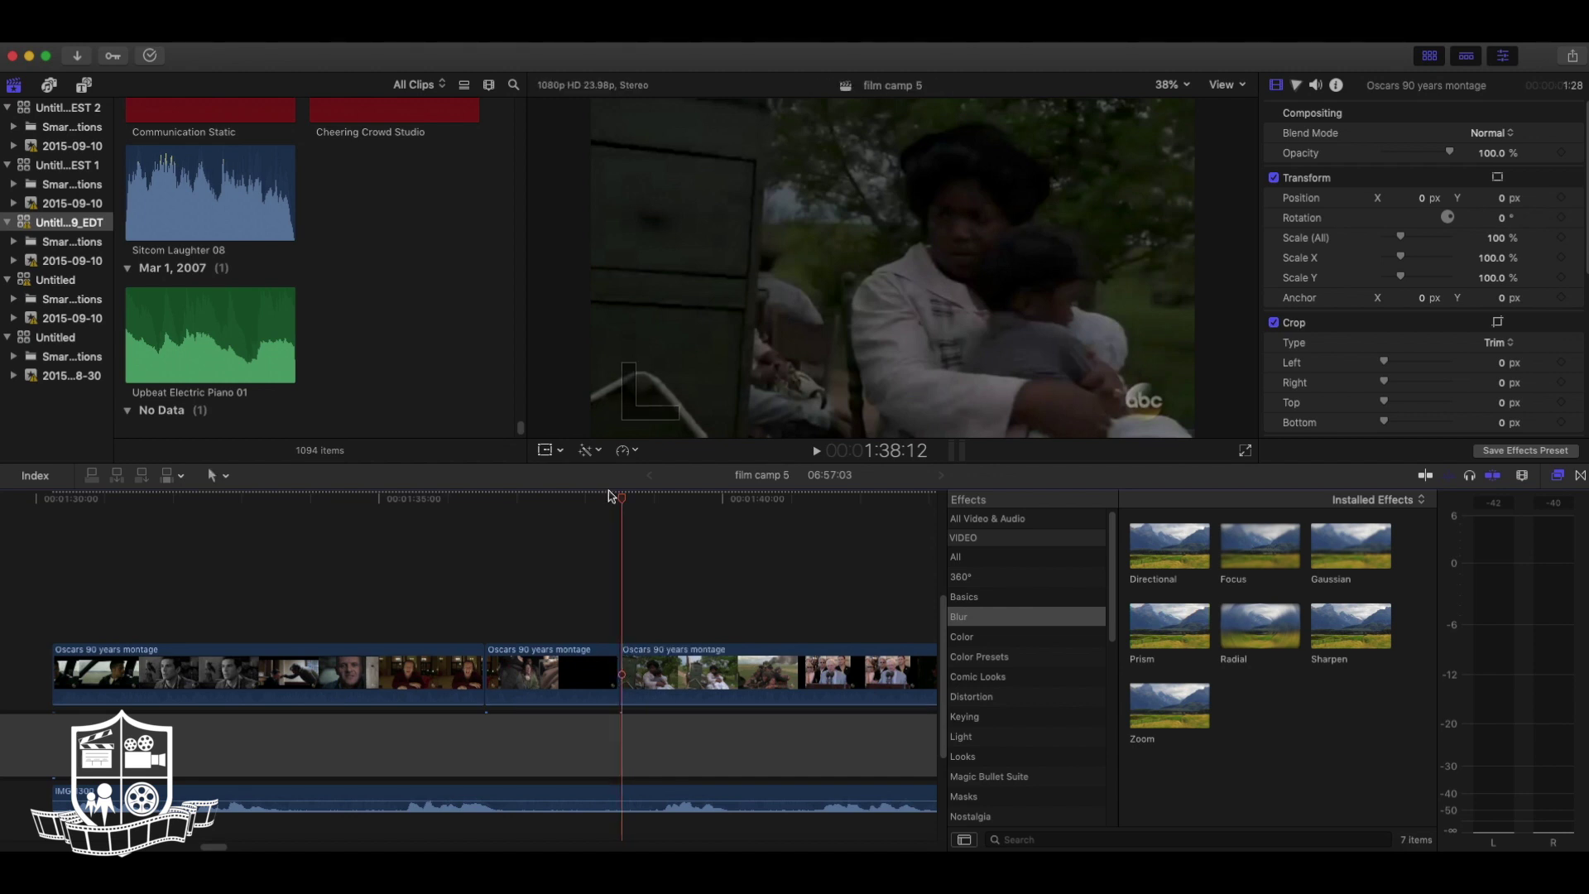
key(s)
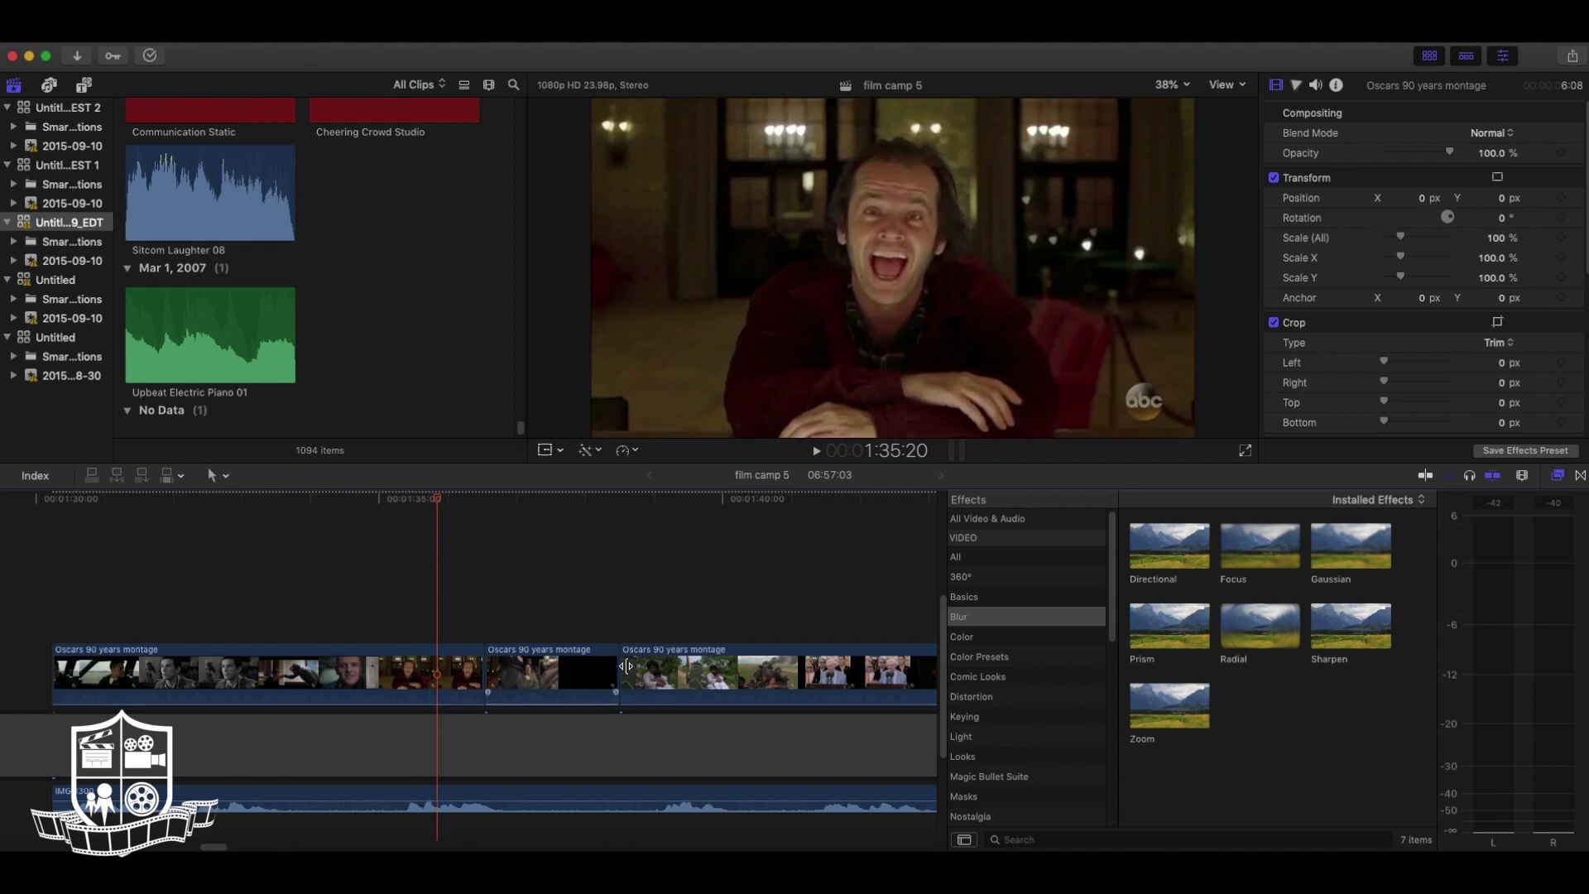
- Delete the middle montage clip and the gap it leaves so the clips close up
click(542, 672)
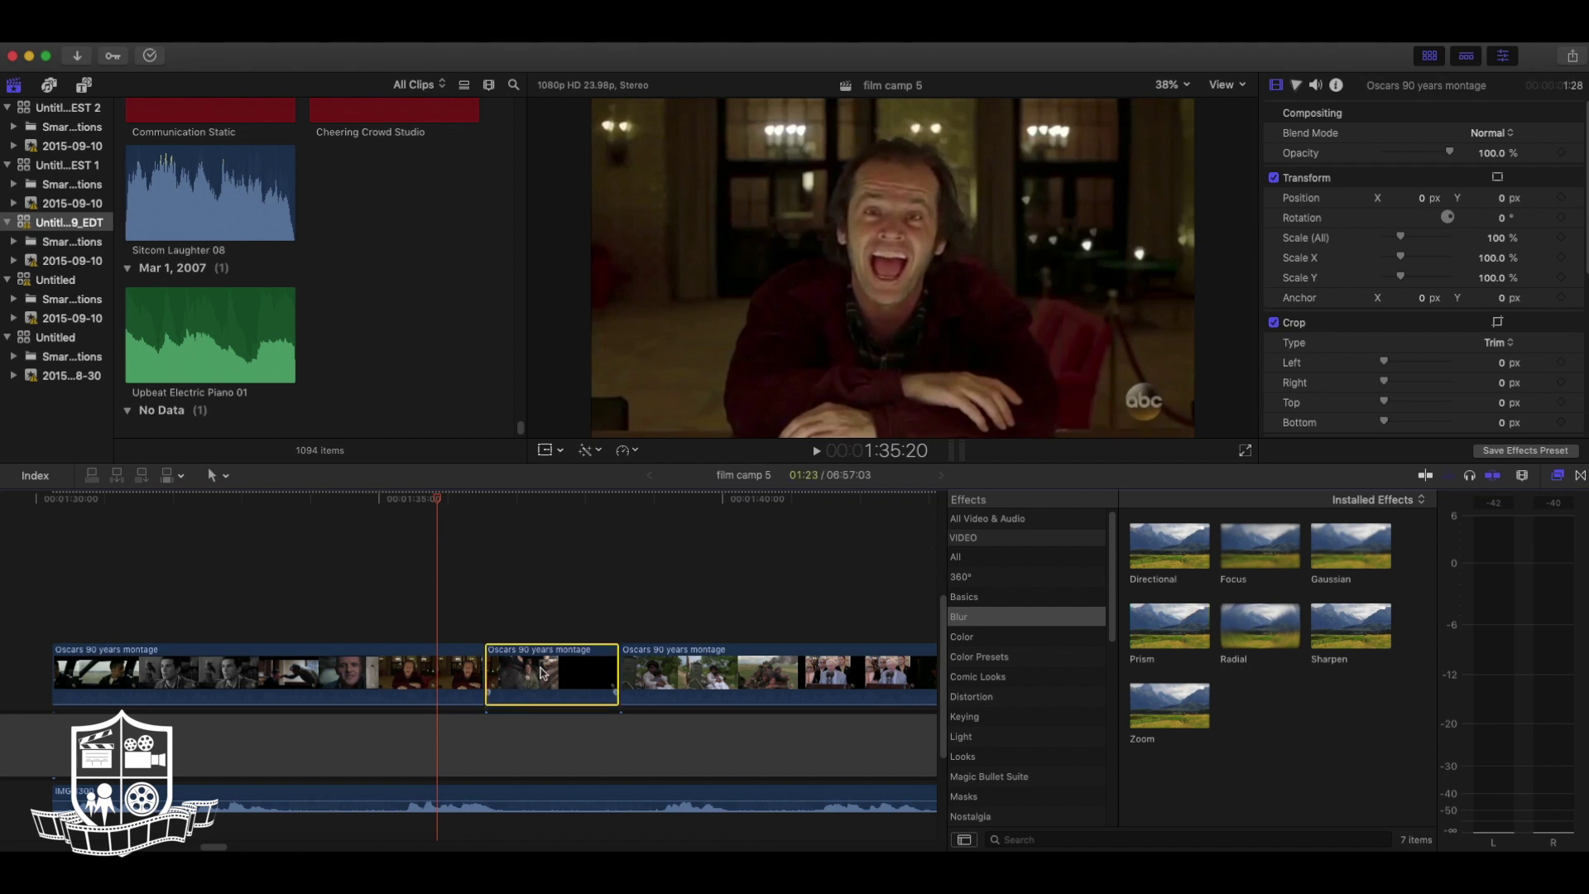
key(shift+Delete)
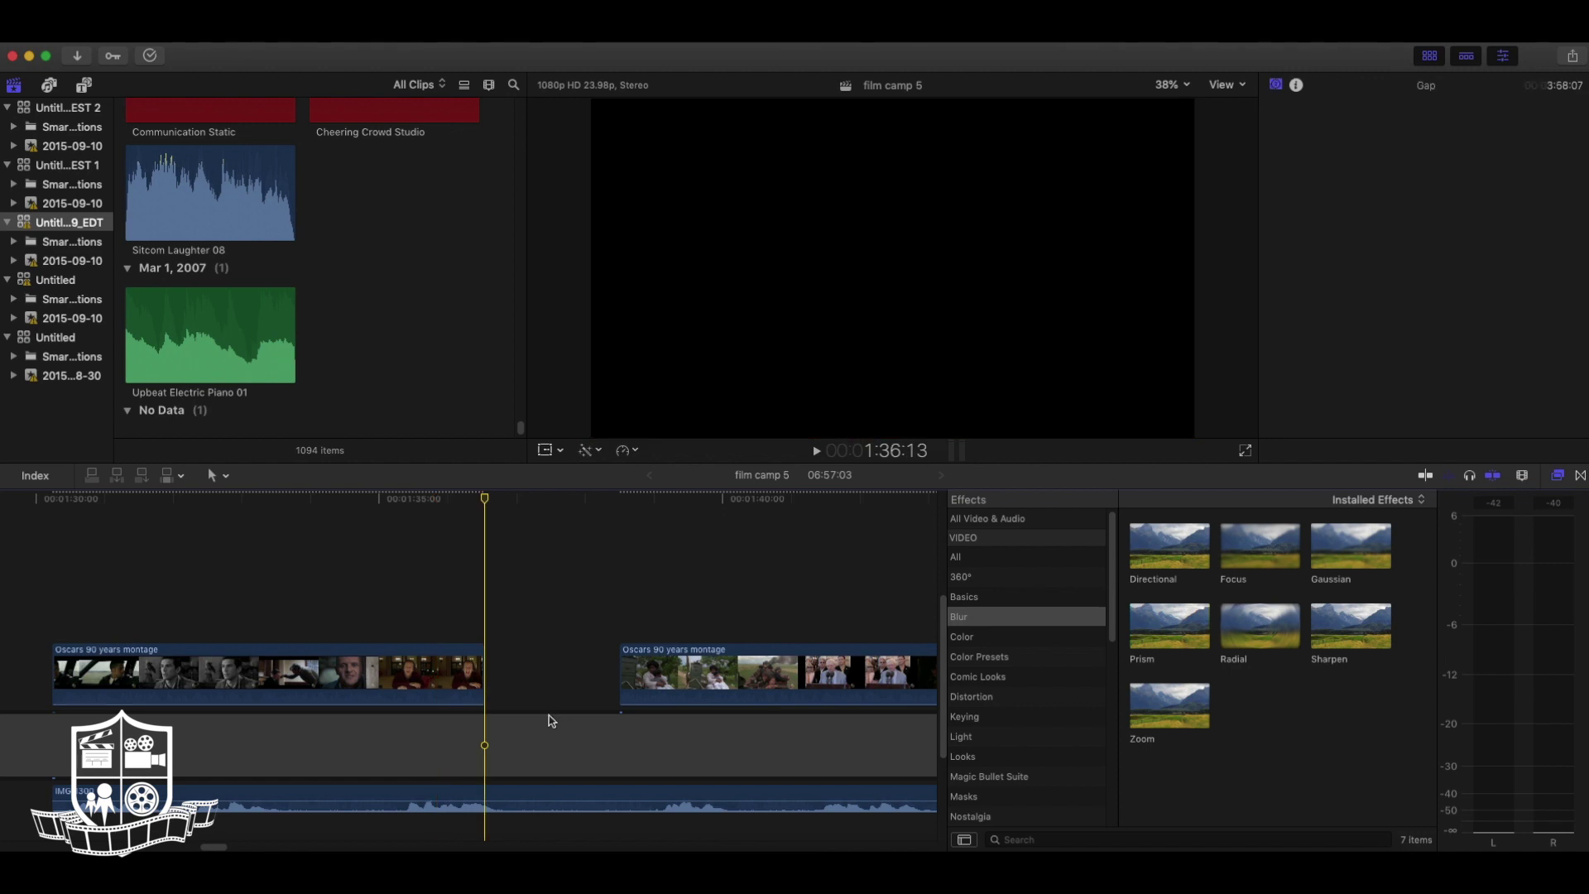
key(b)
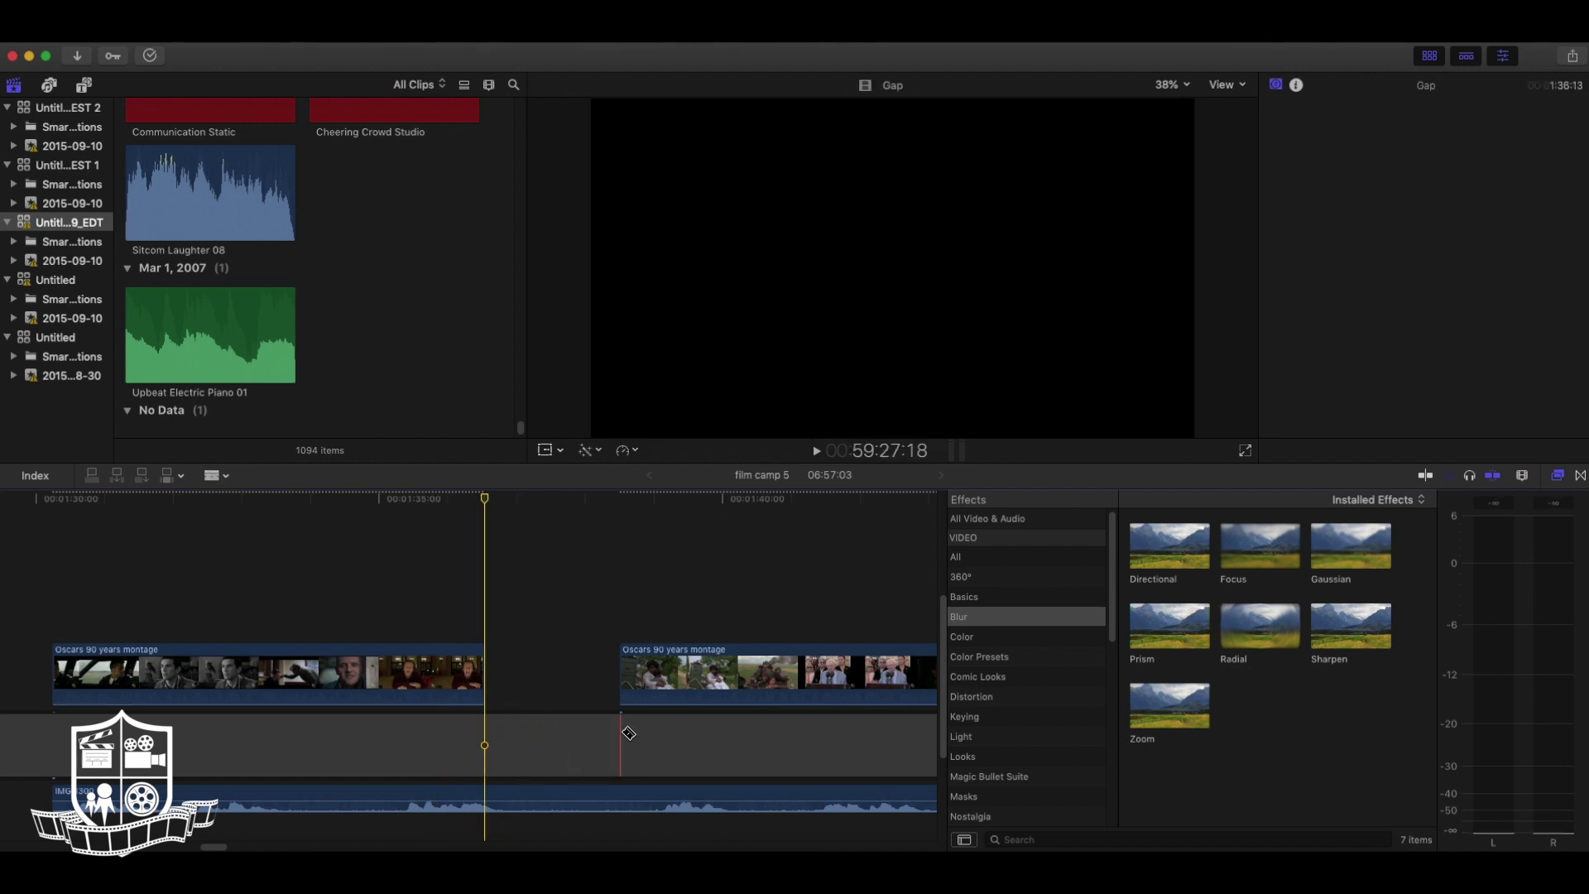
click(565, 736)
key(Delete)
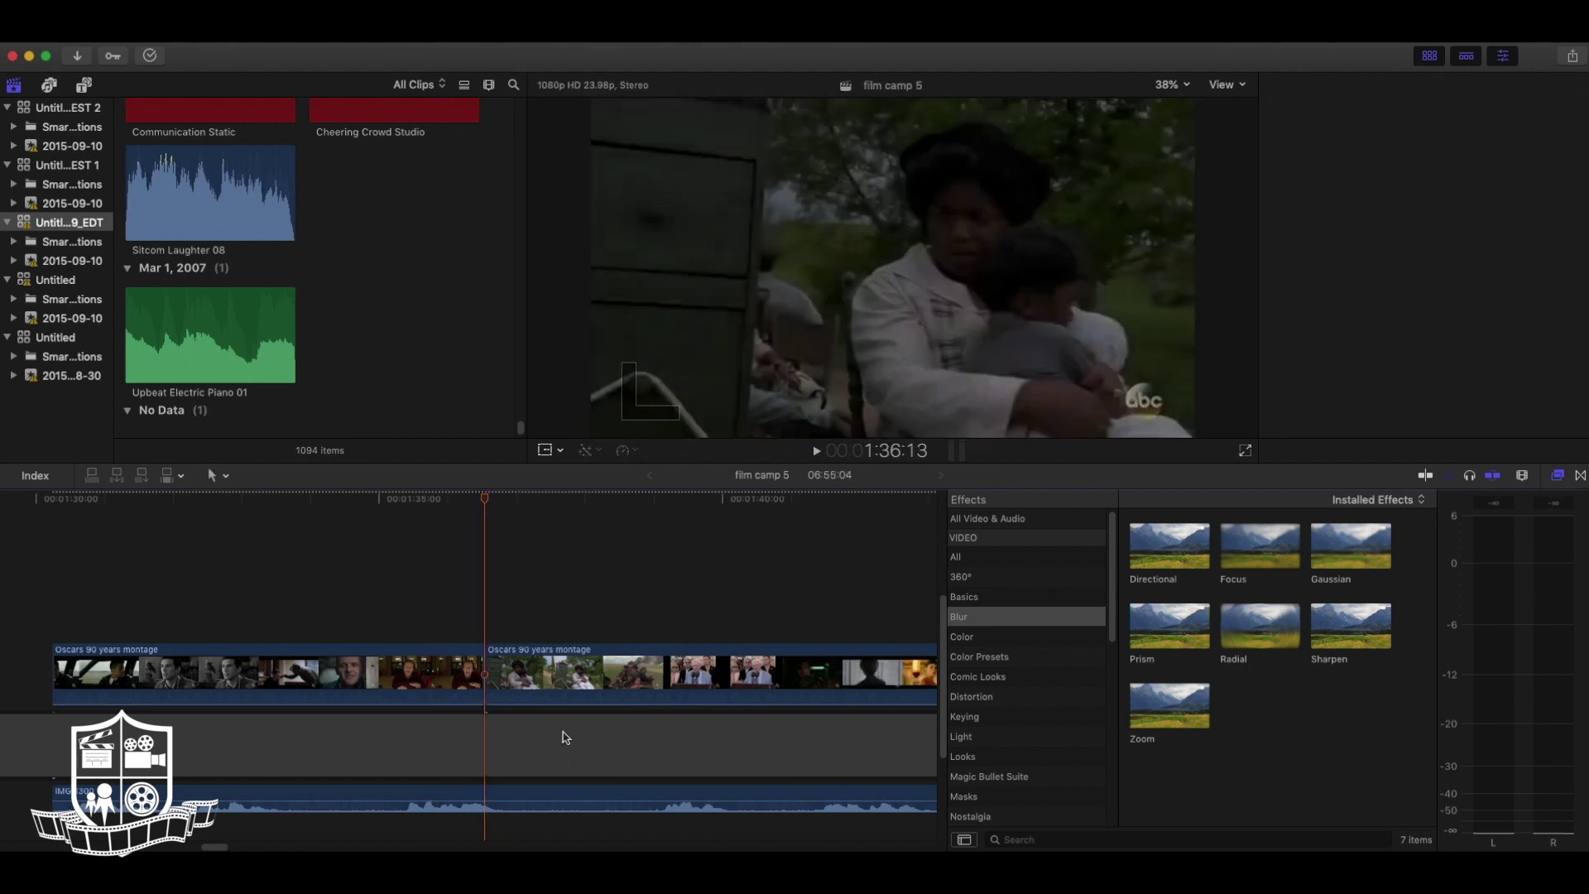
- Play back the new join from 1:35:15, then park the playhead near 1:36:07
drag(491, 507, 425, 502)
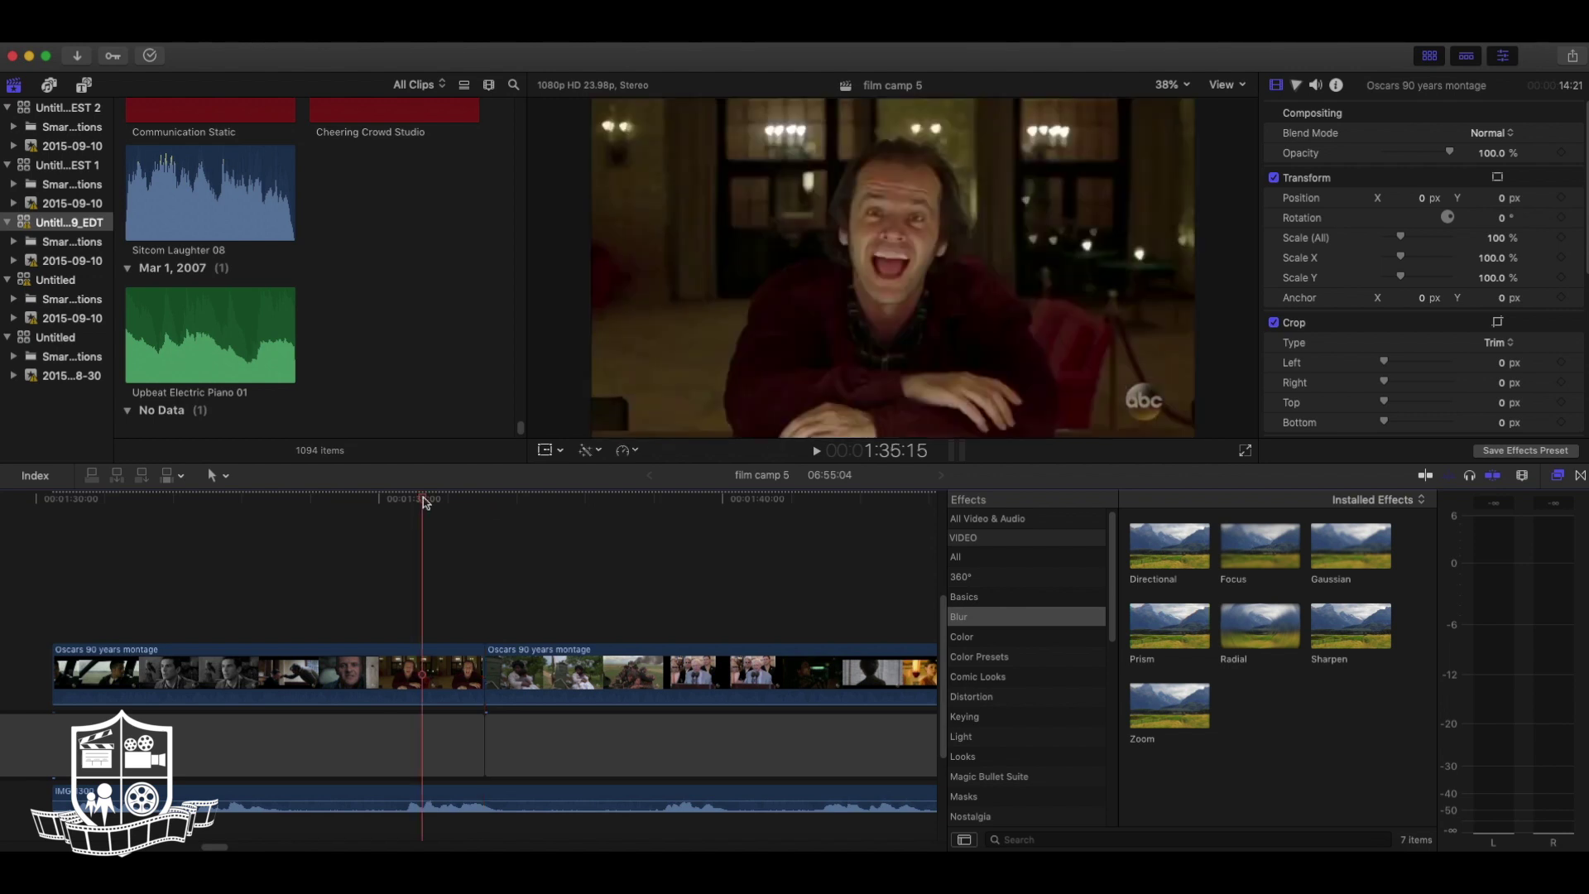
click(817, 451)
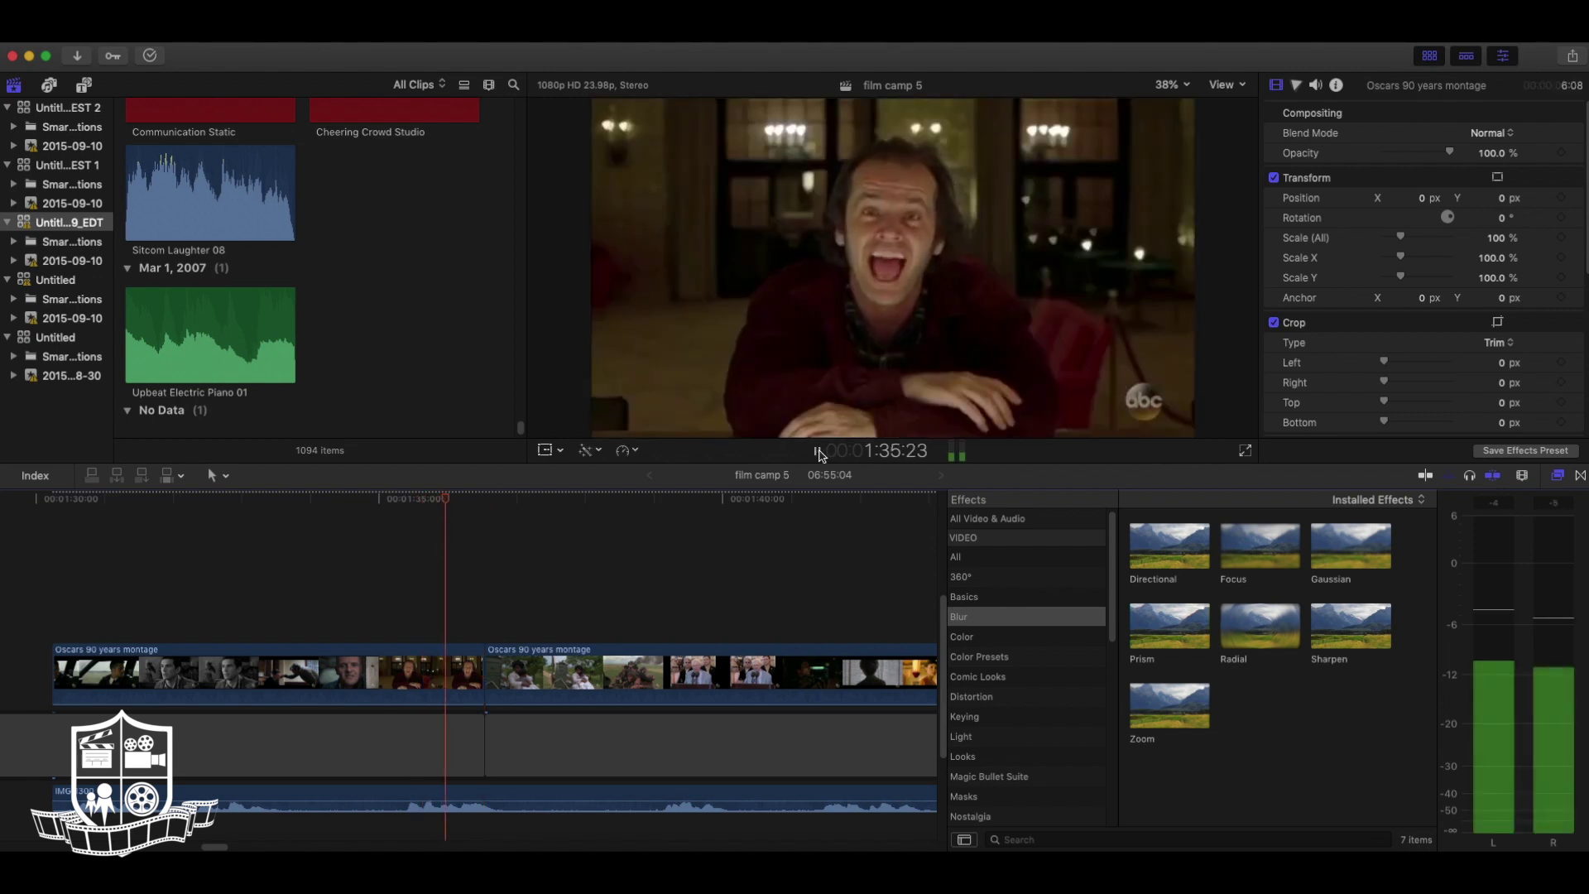
click(817, 451)
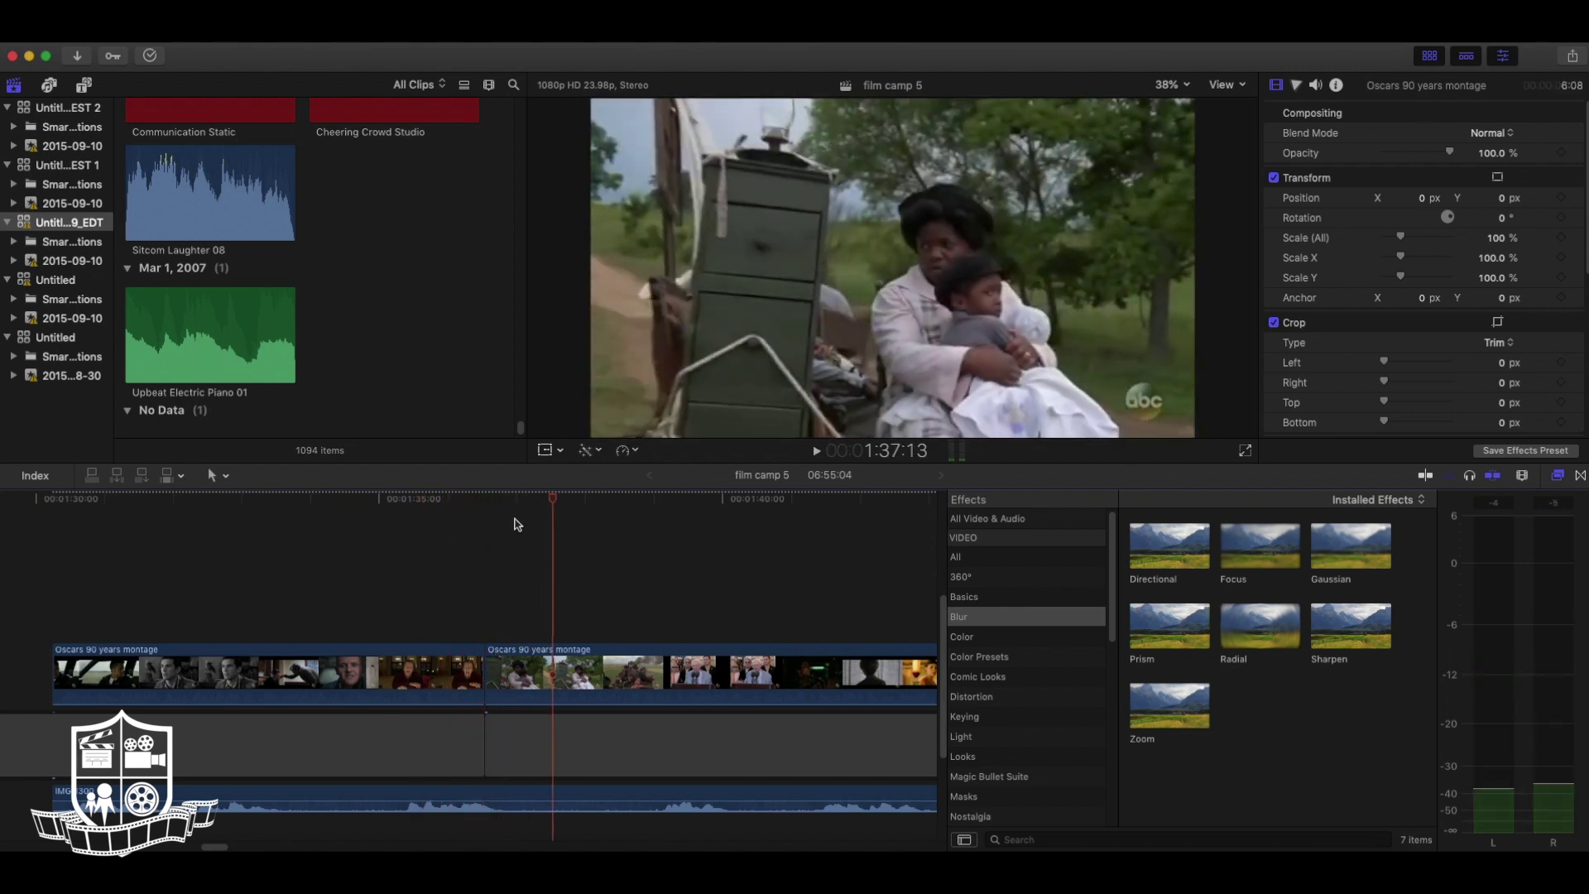
drag(553, 503, 484, 517)
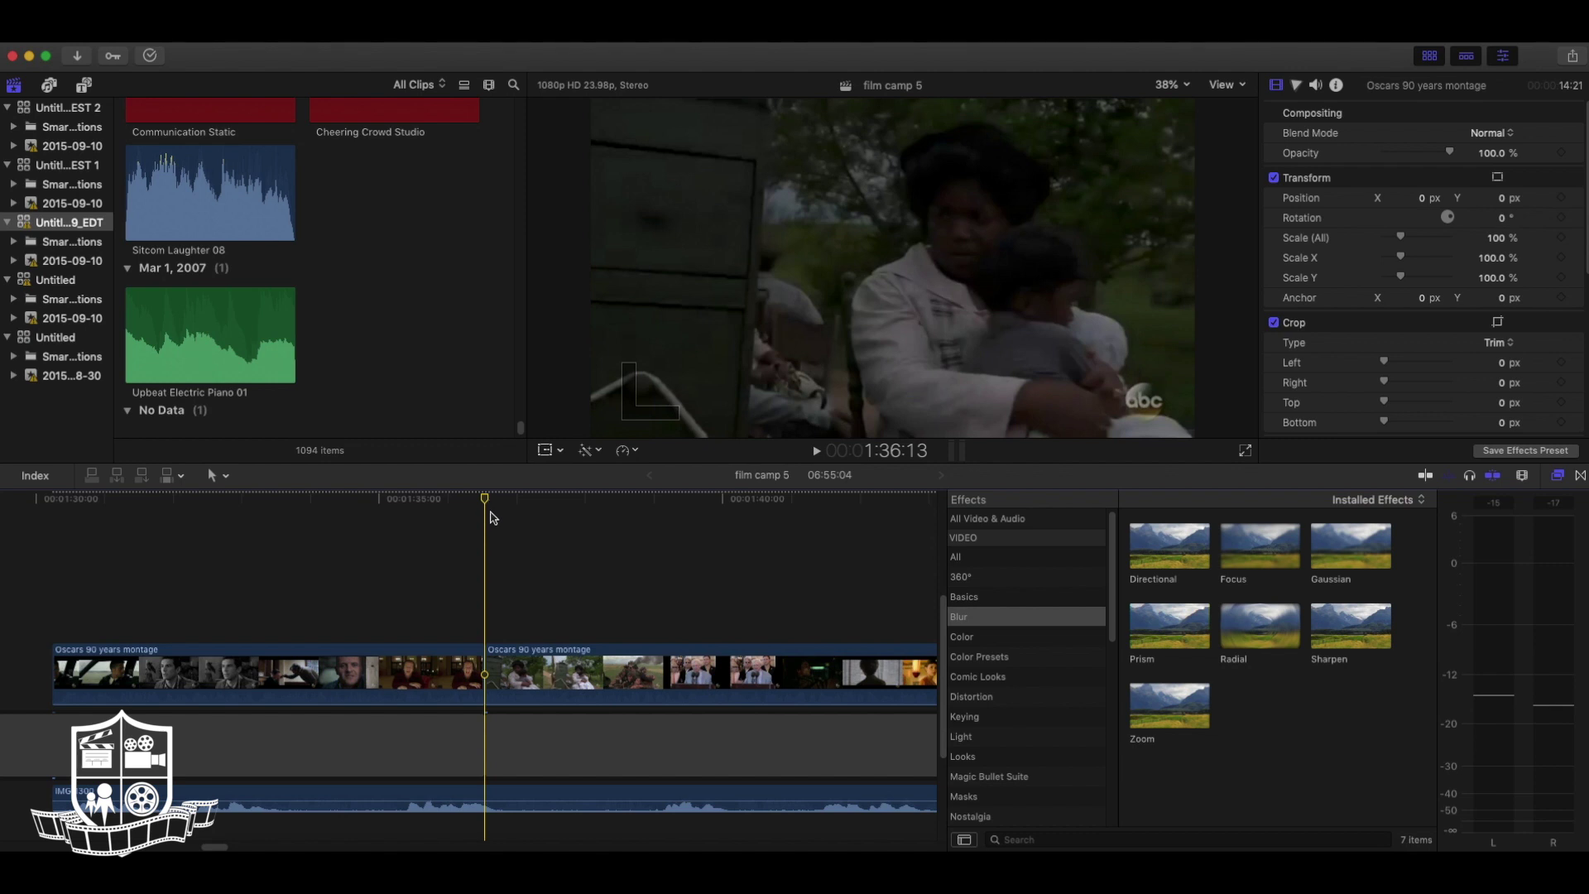
- Trim the second montage clip's start later and close the resulting gap
key(space)
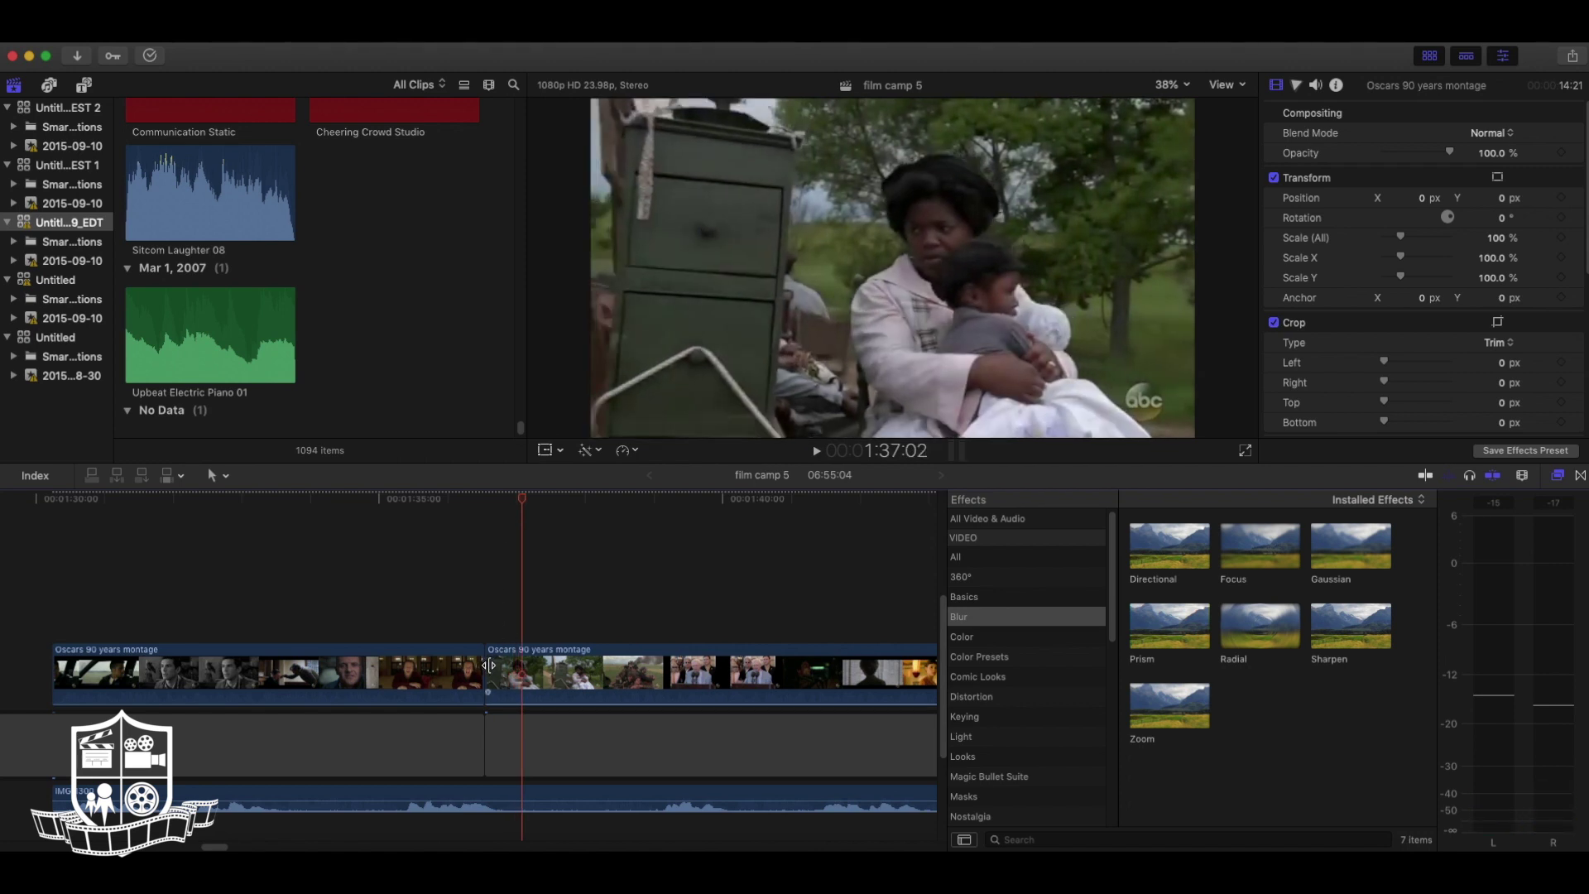
drag(488, 664, 515, 664)
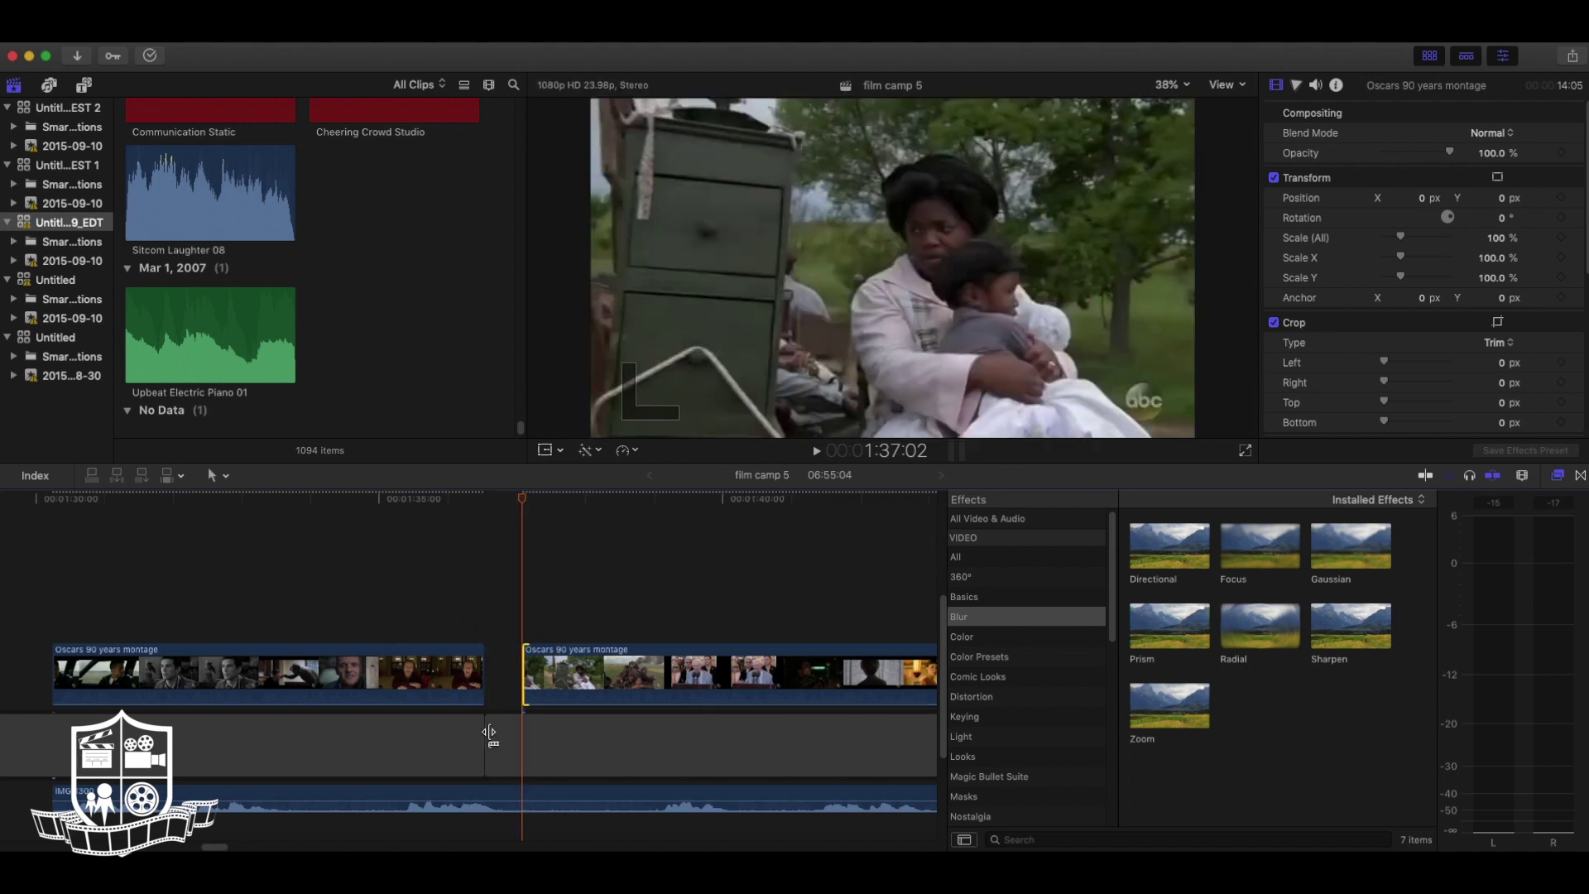
drag(489, 732, 524, 732)
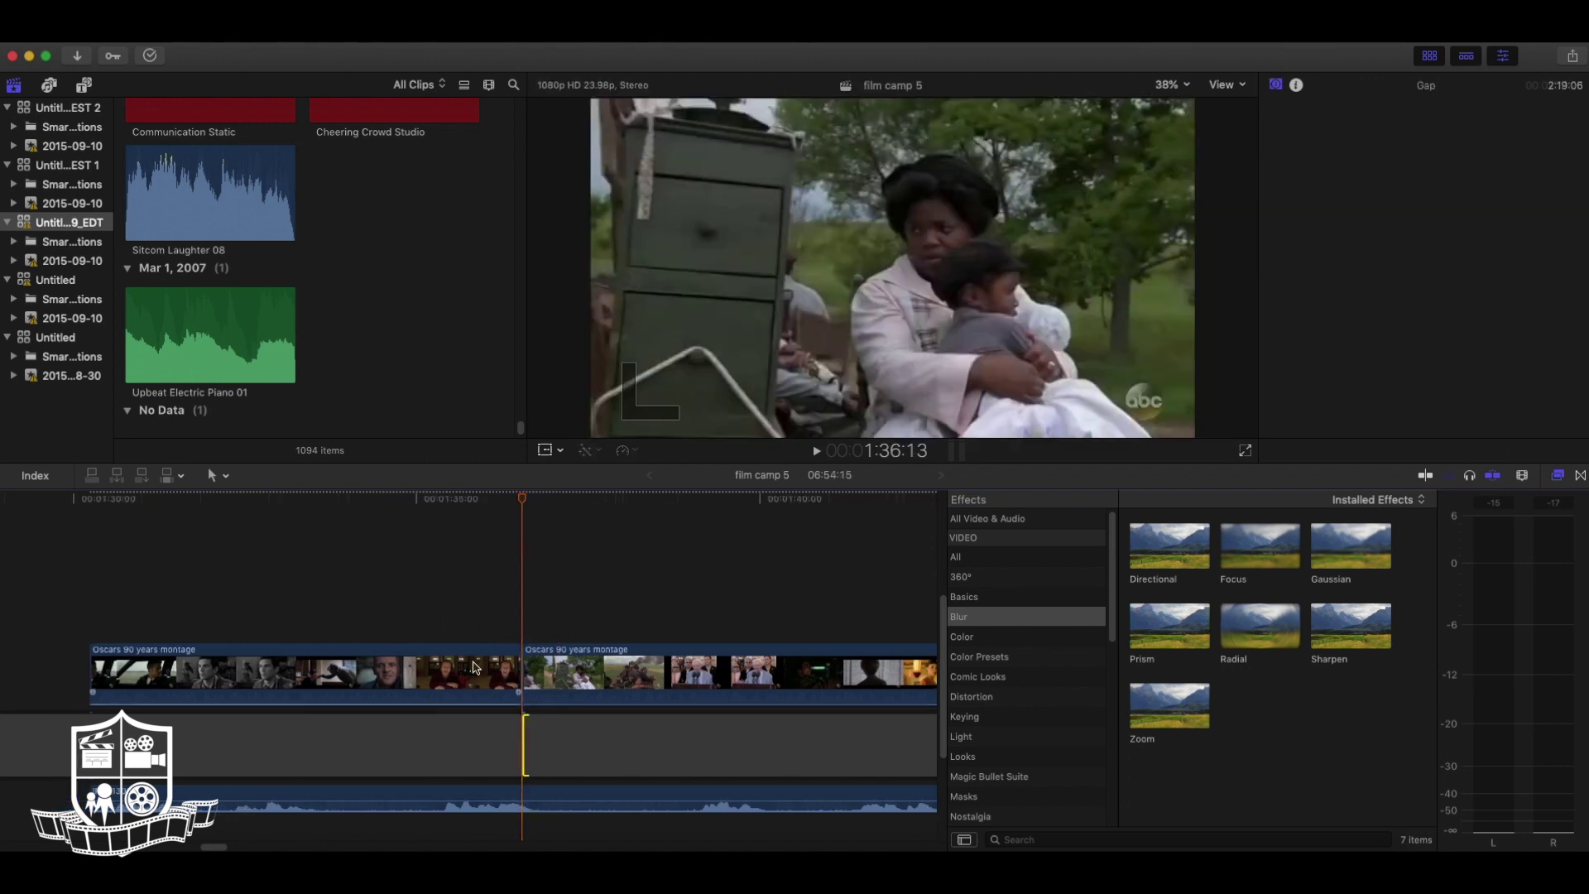
- Replay across the join with J/K/L and park the playhead at 1:36:04
drag(522, 498, 477, 501)
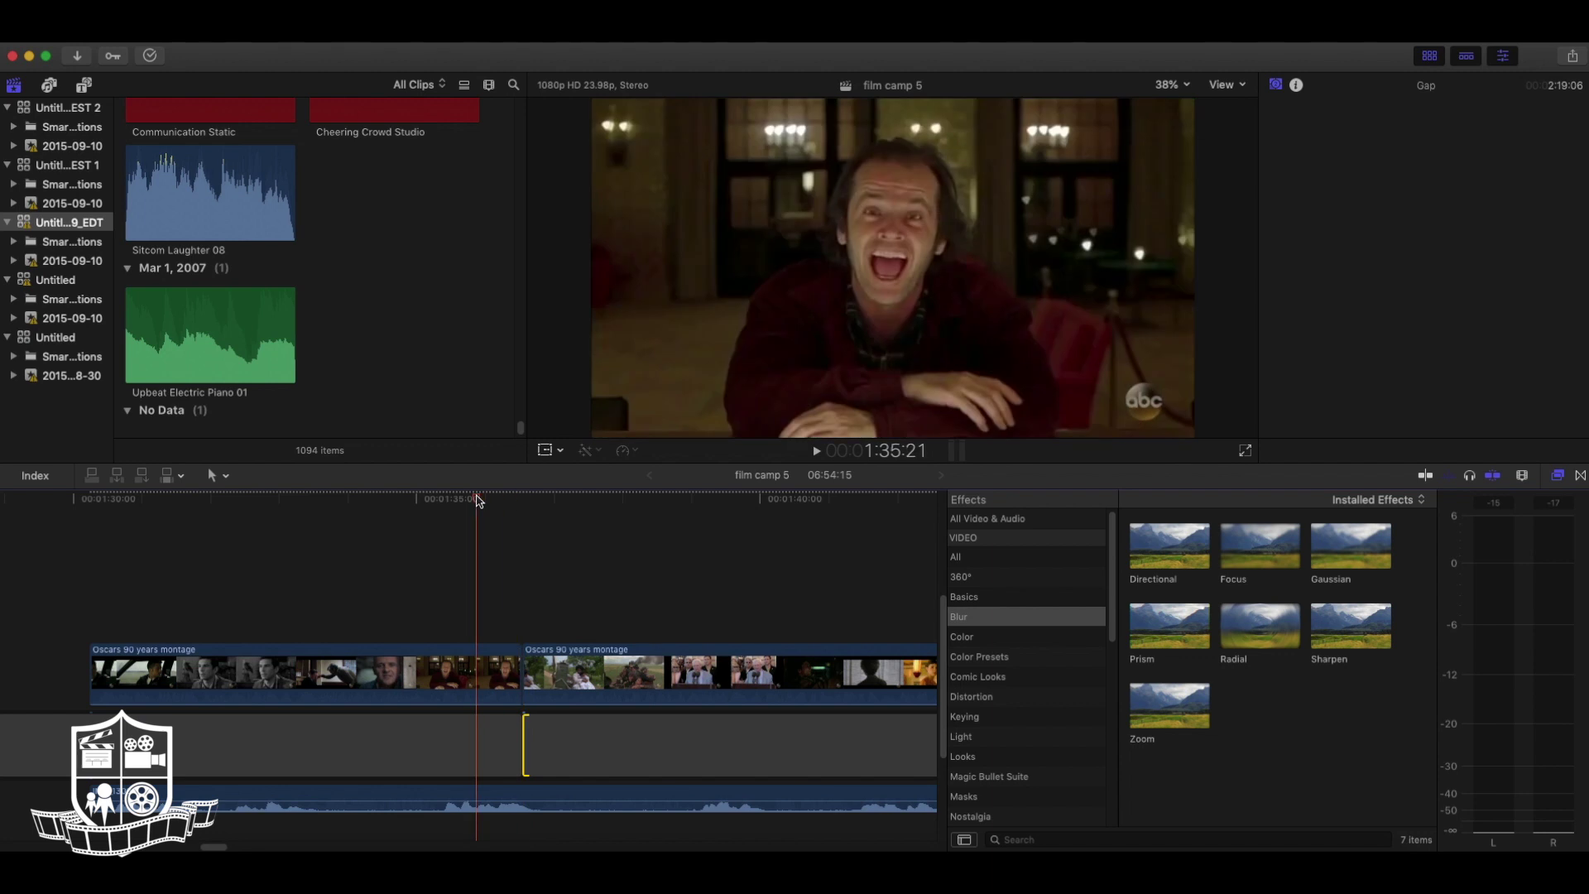
key(space)
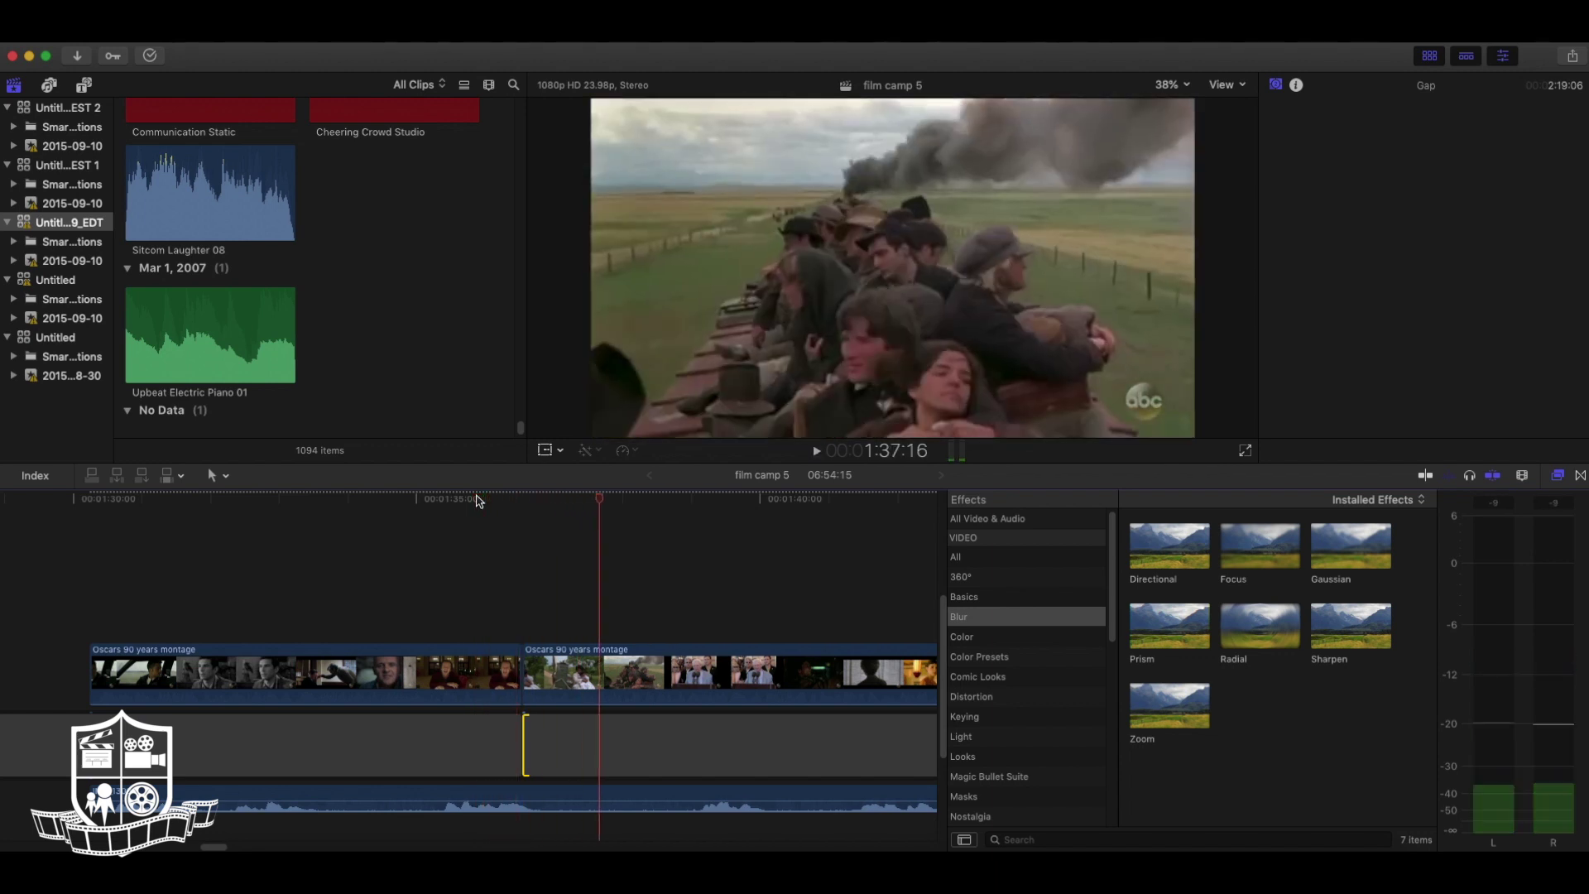
key(j)
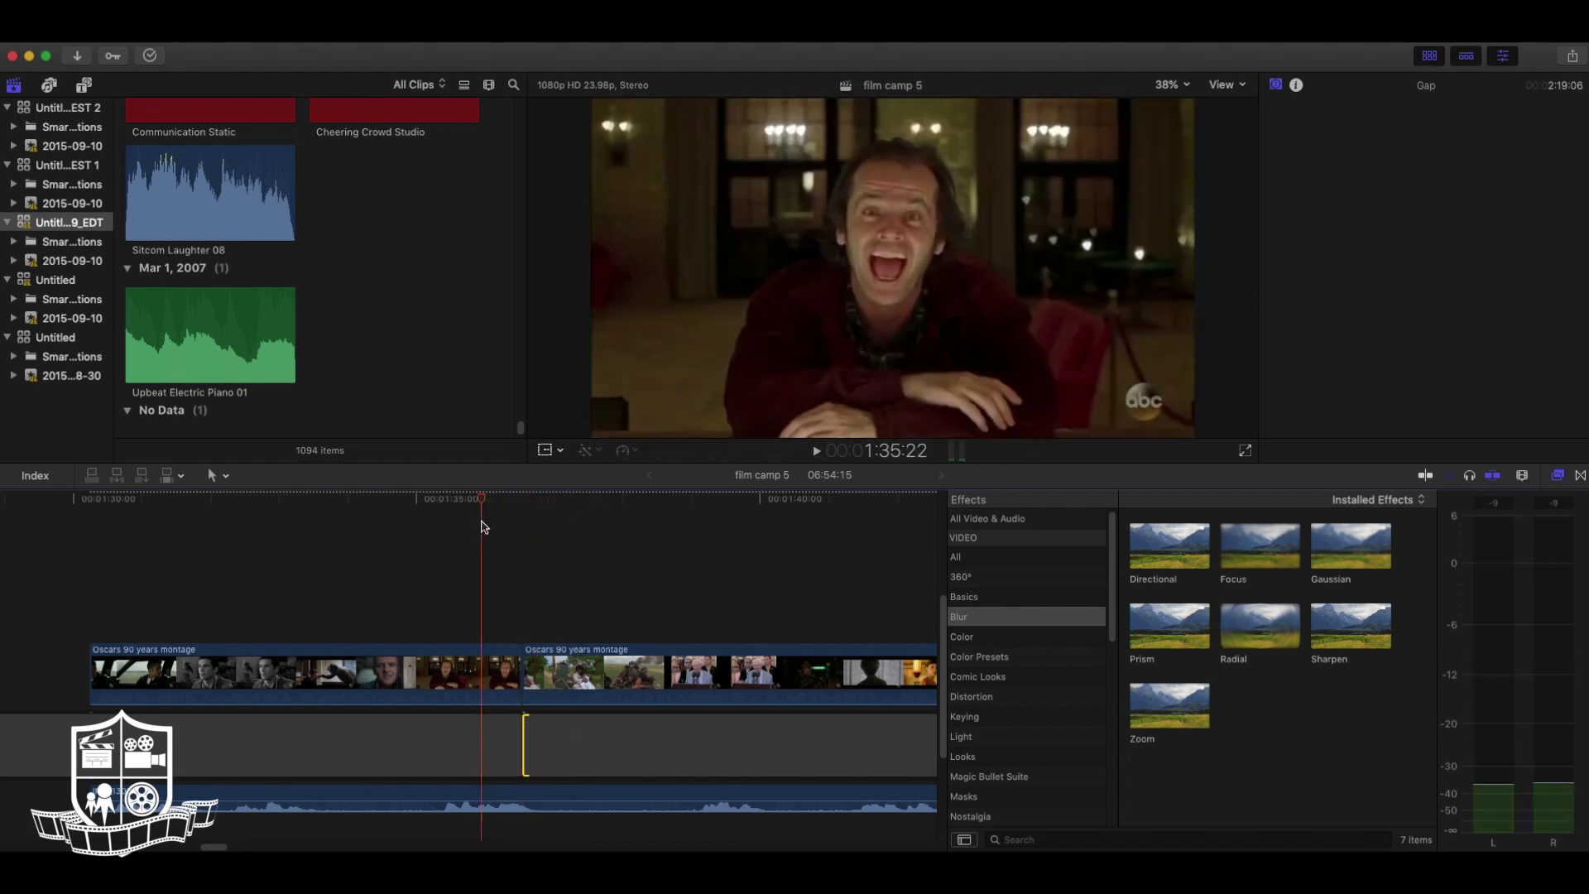
key(l)
click(498, 527)
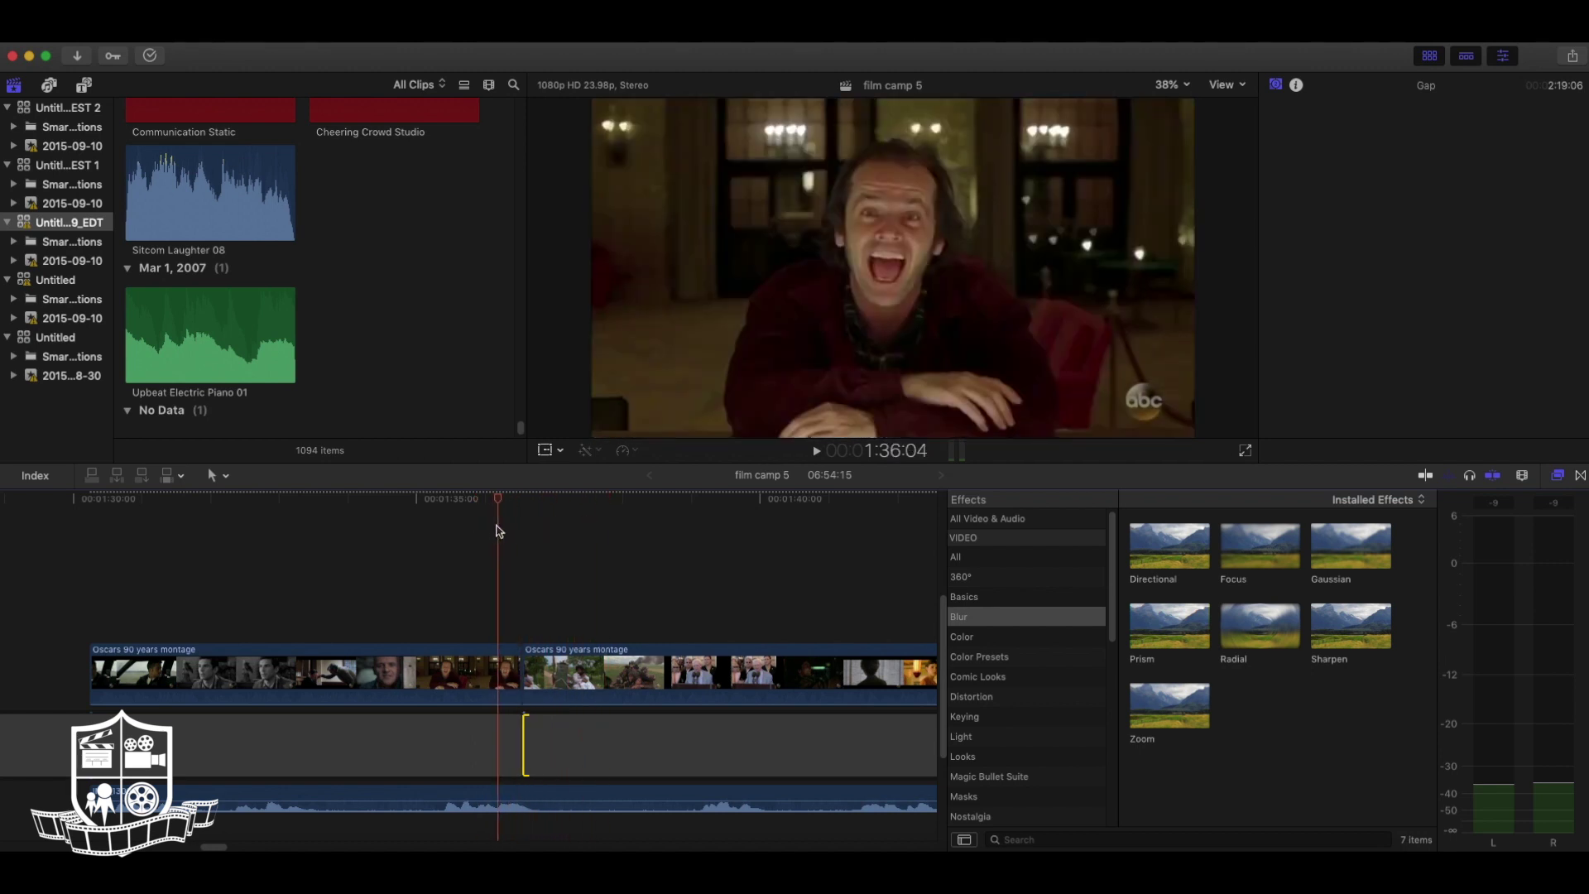
- Show effects from all categories in the Effects browser
click(955, 556)
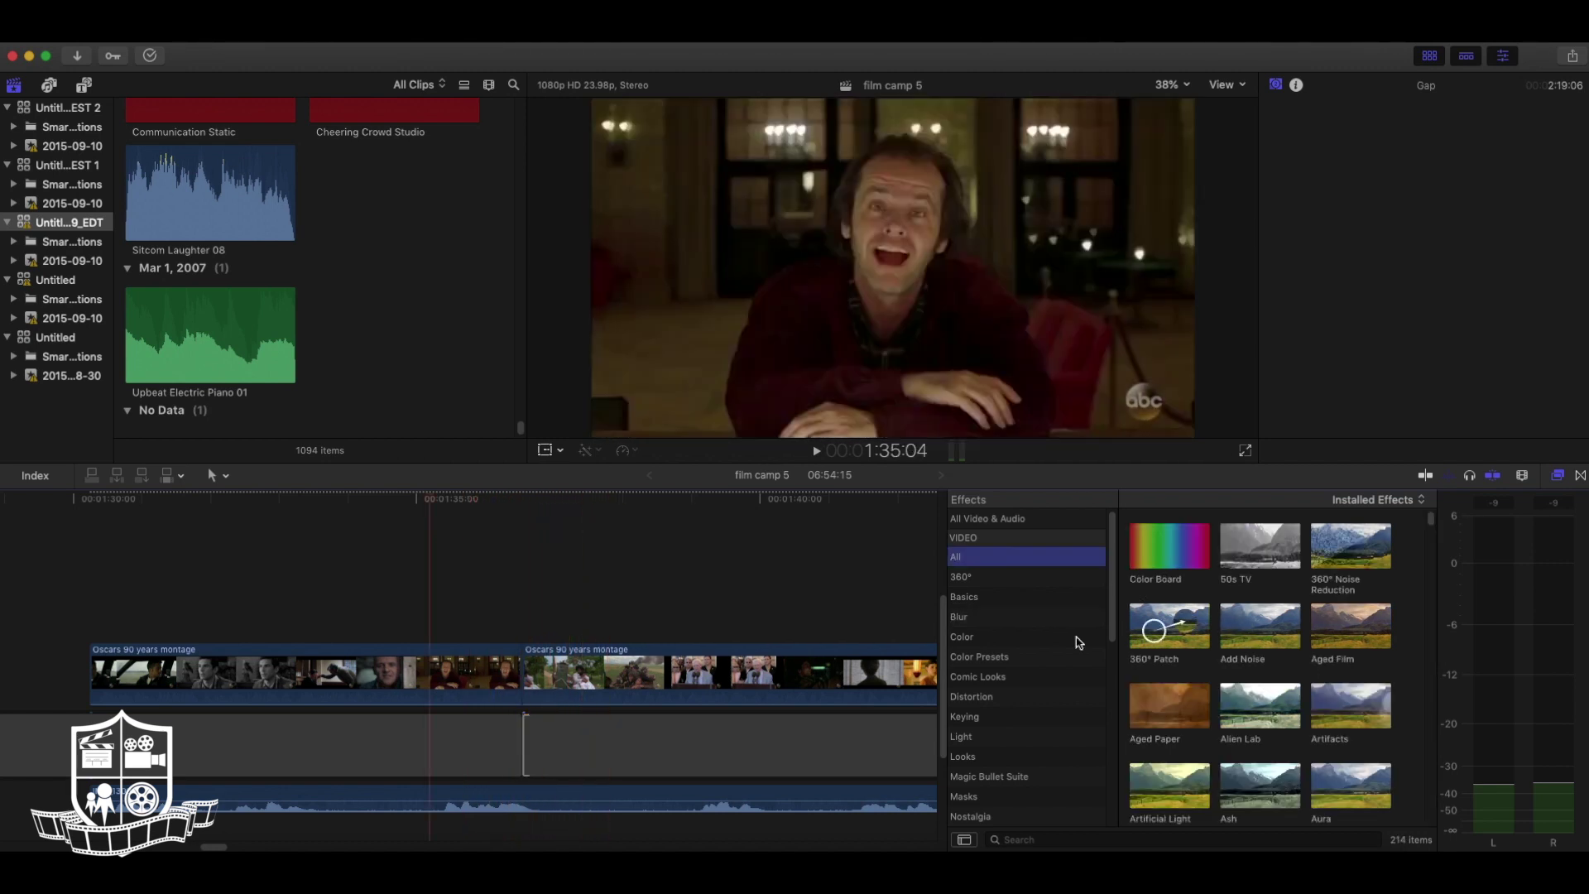
scroll(1336, 650, down, 1)
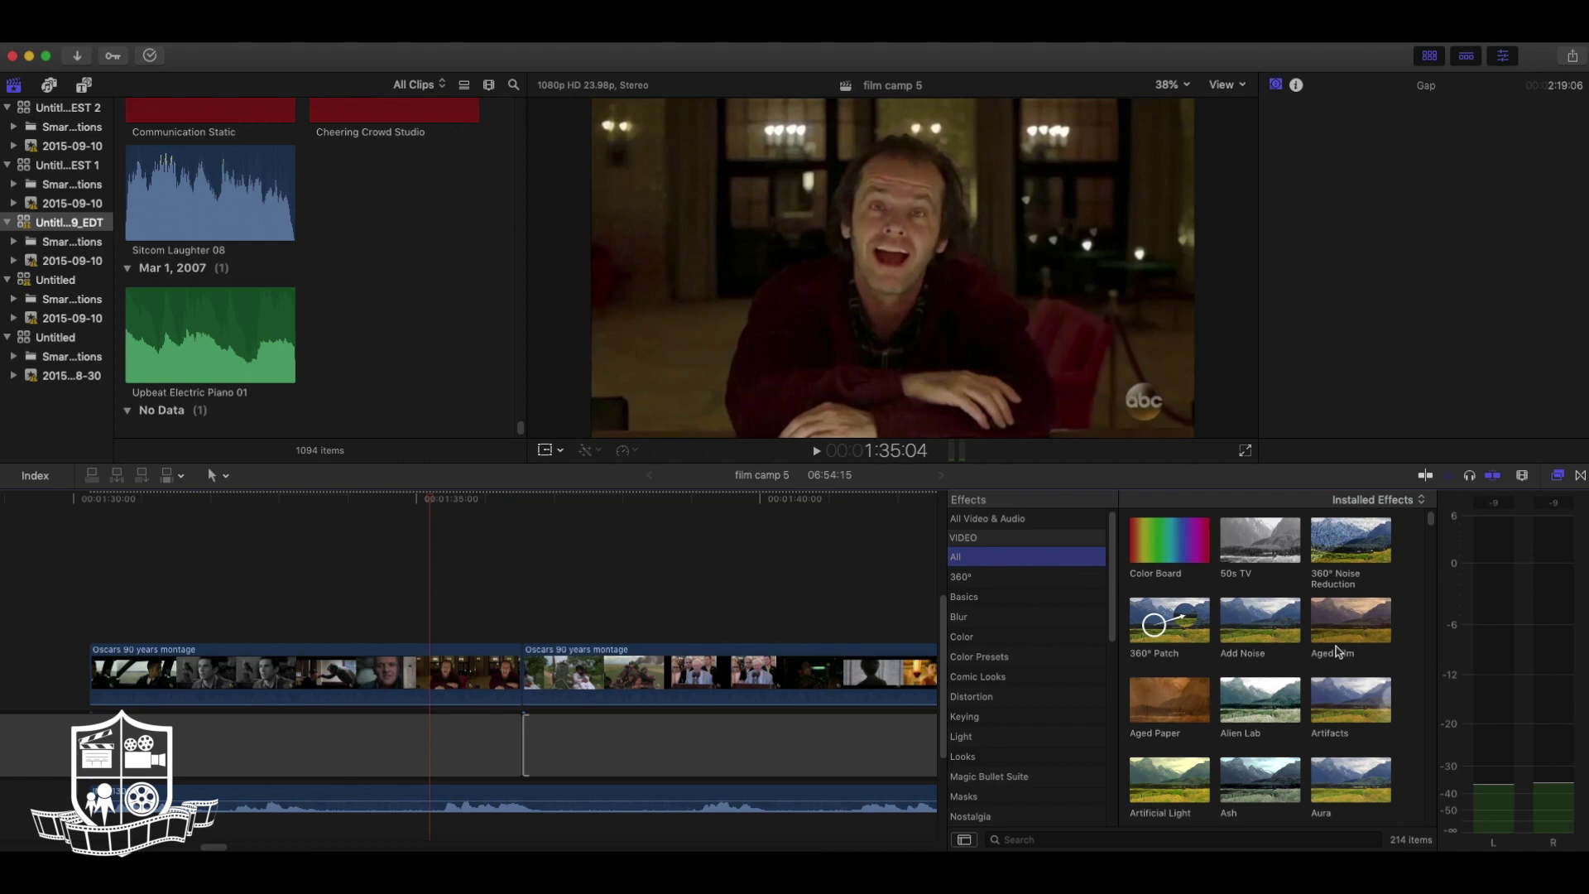
scroll(1338, 663, down, 2)
scroll(1357, 629, up, 3)
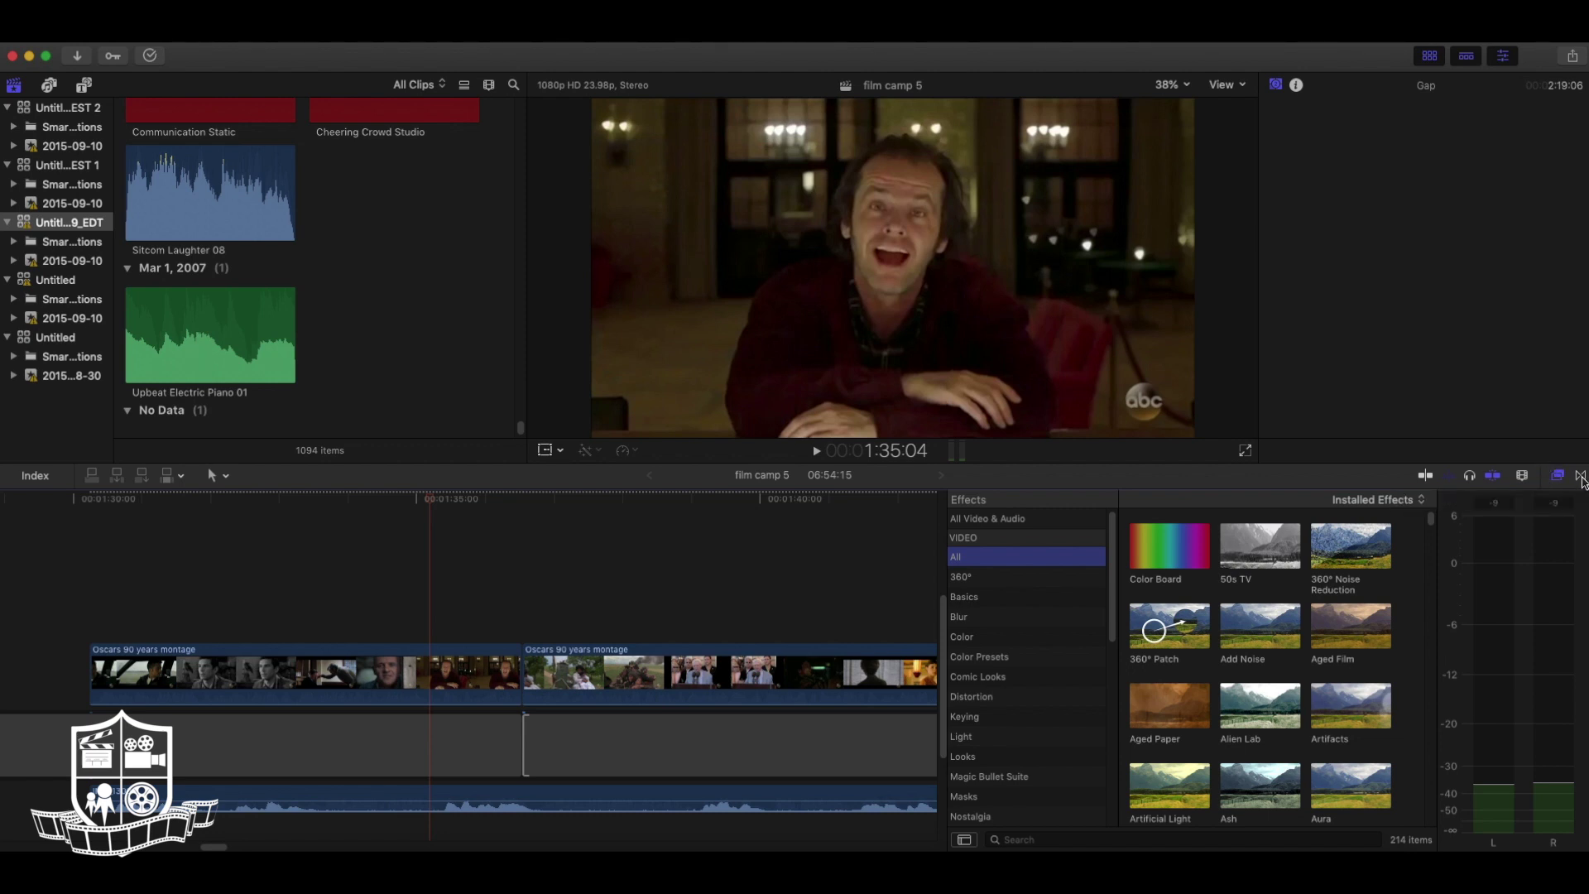
- Browse the transitions and drag Cross Dissolve onto the first montage segment's edges
click(1581, 476)
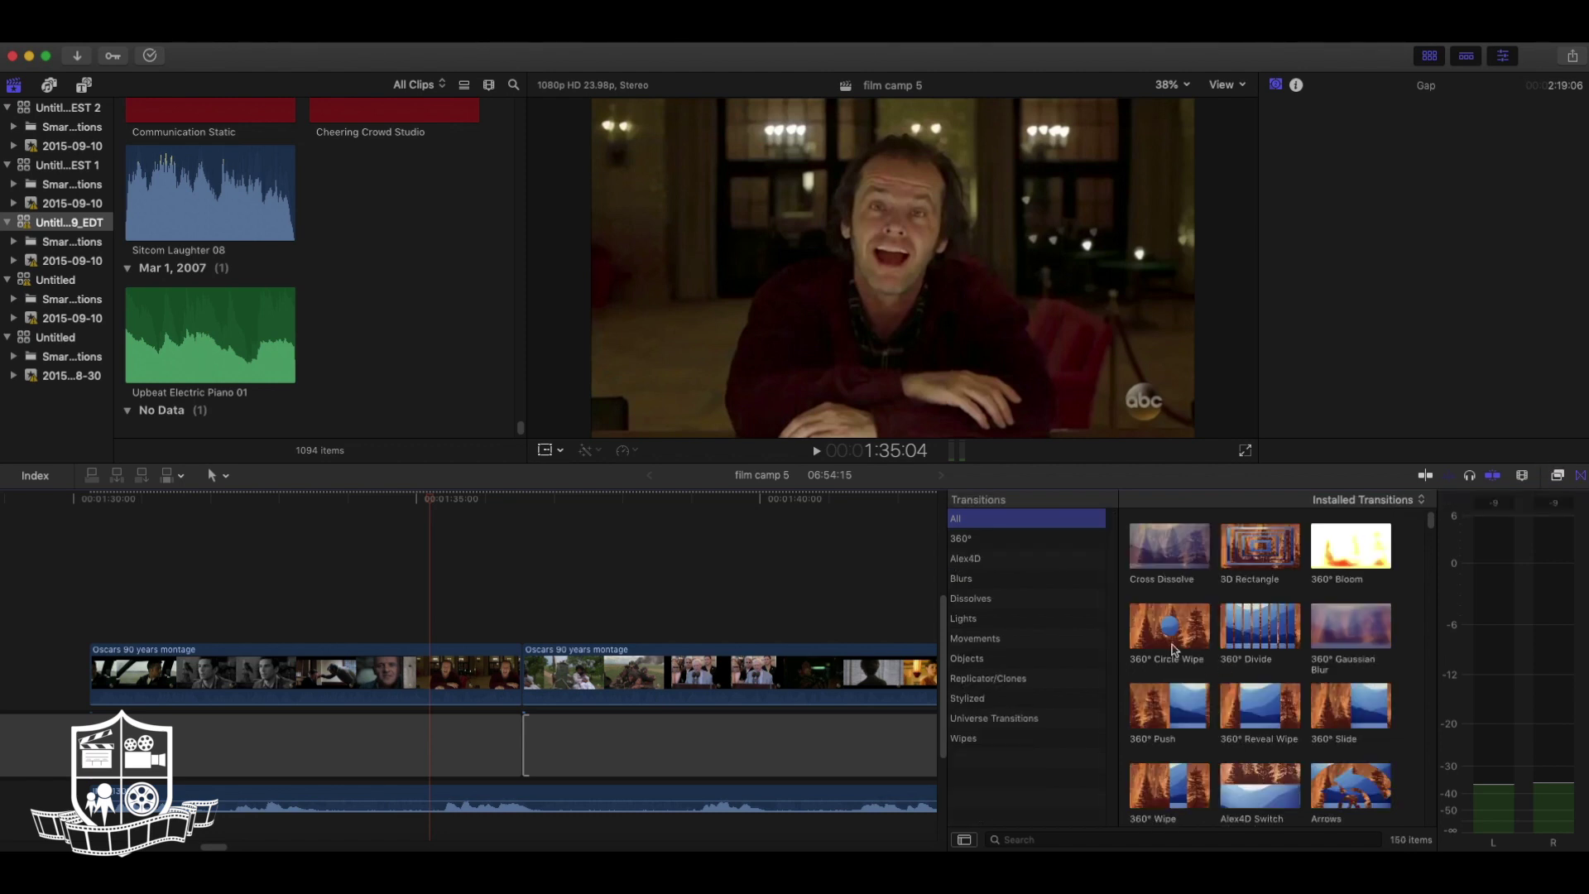
scroll(1191, 647, down, 5)
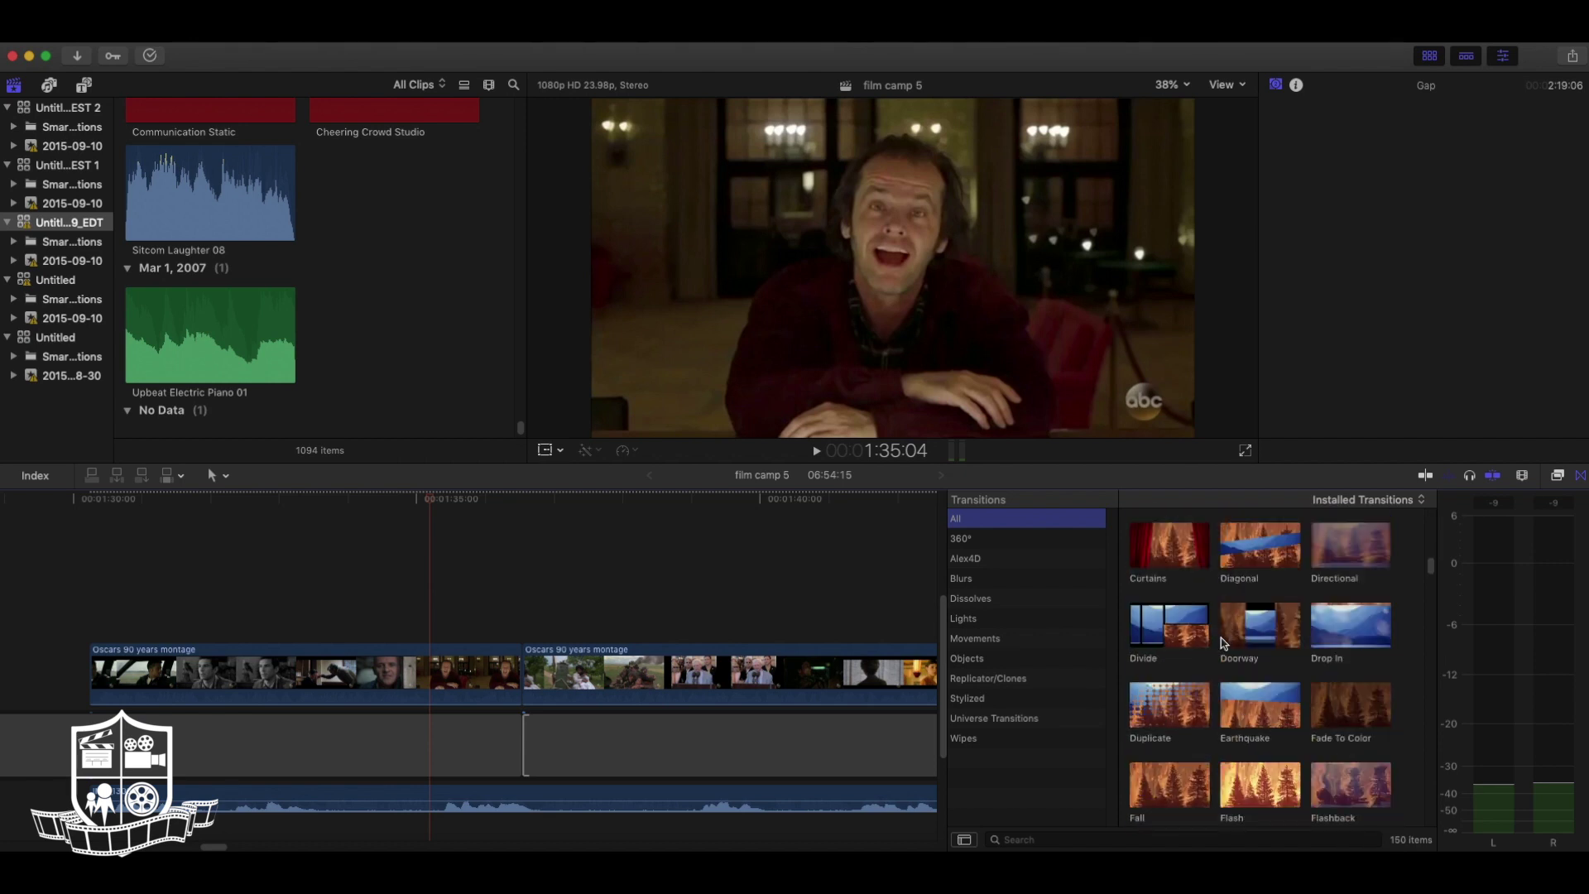
scroll(1222, 643, up, 5)
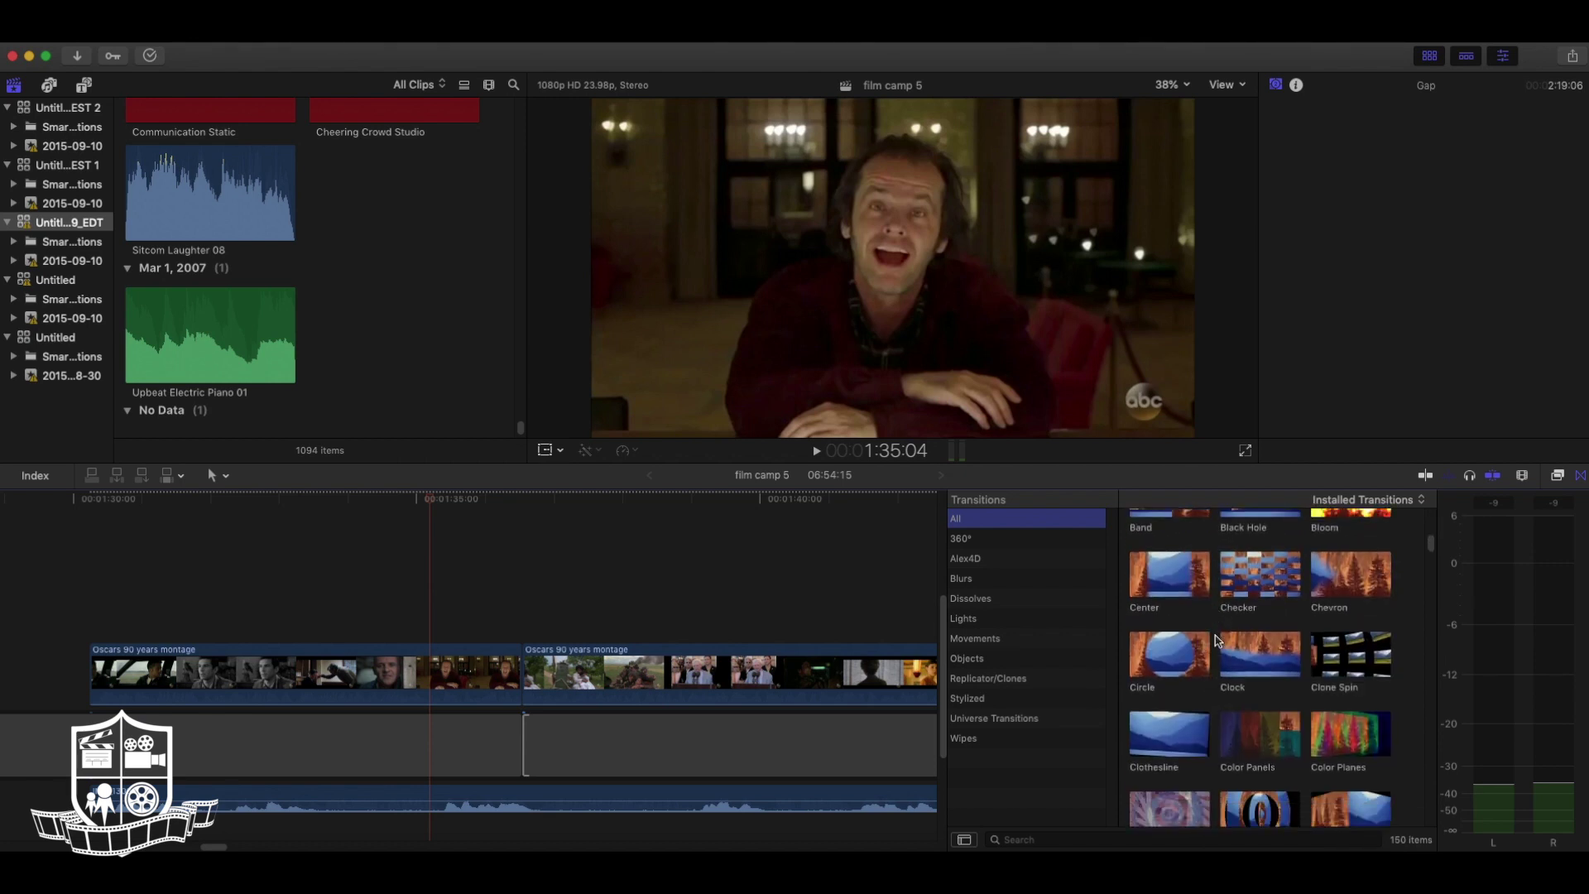
scroll(1216, 641, down, 2)
scroll(1215, 640, down, 1)
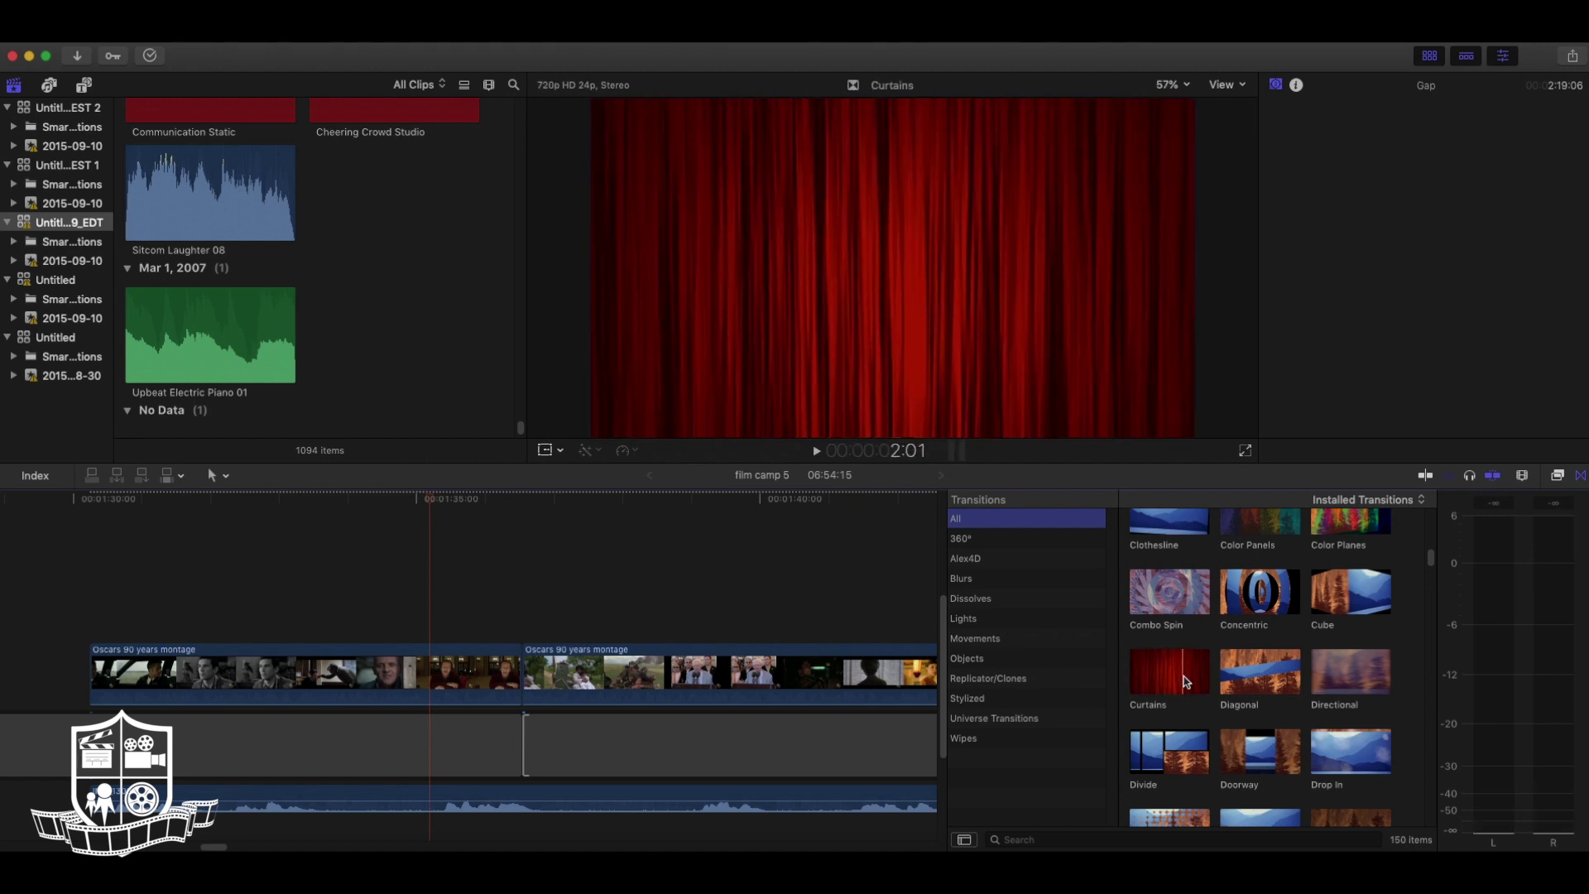
scroll(1188, 680, up, 5)
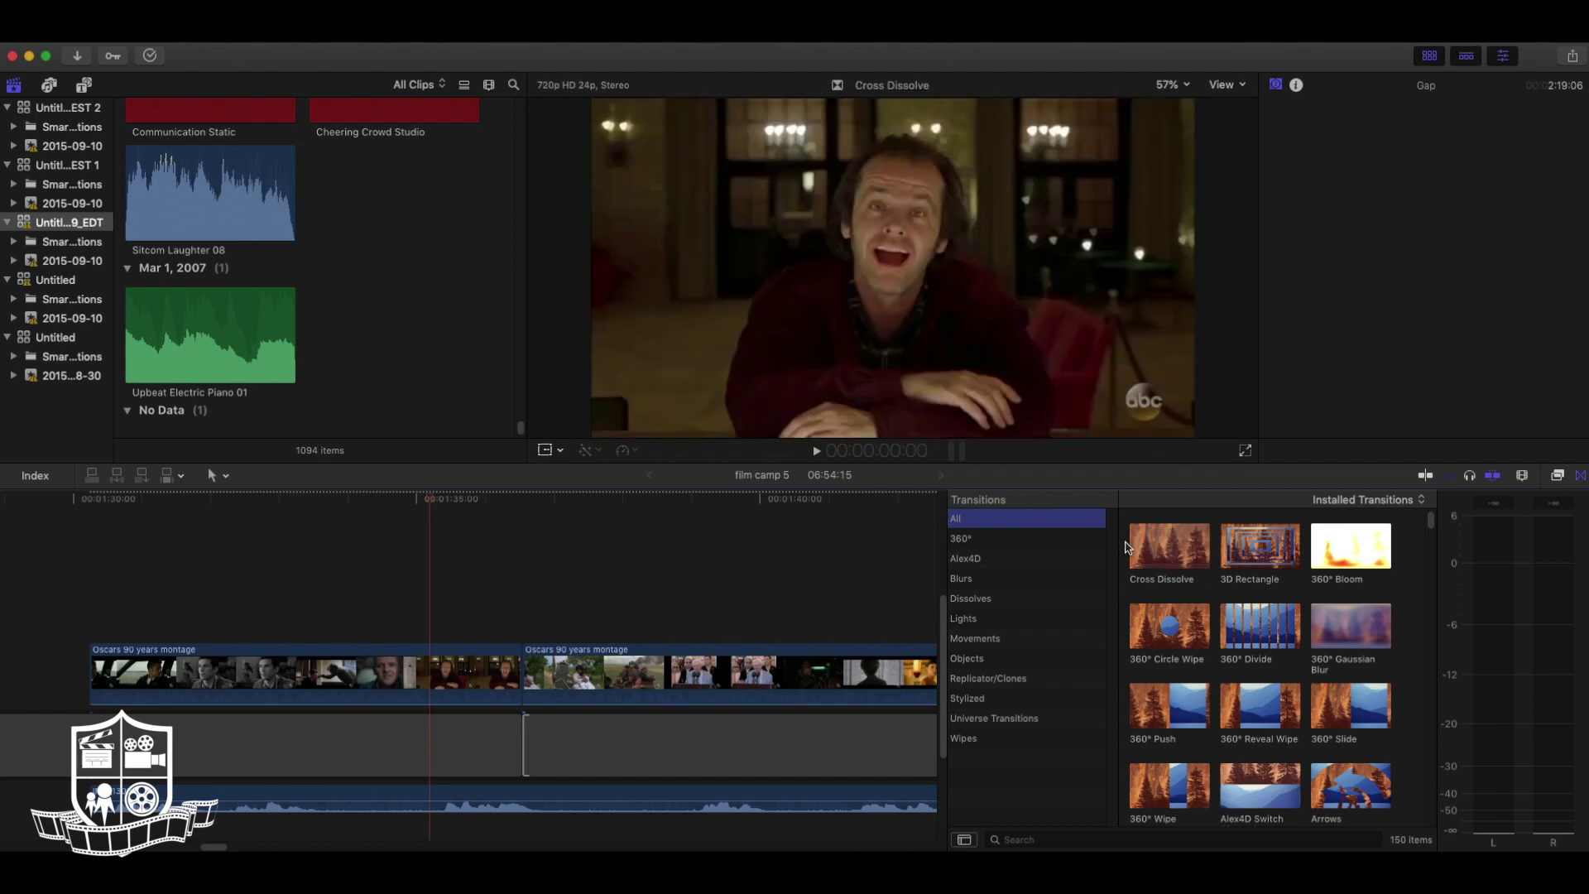
drag(1129, 548, 147, 677)
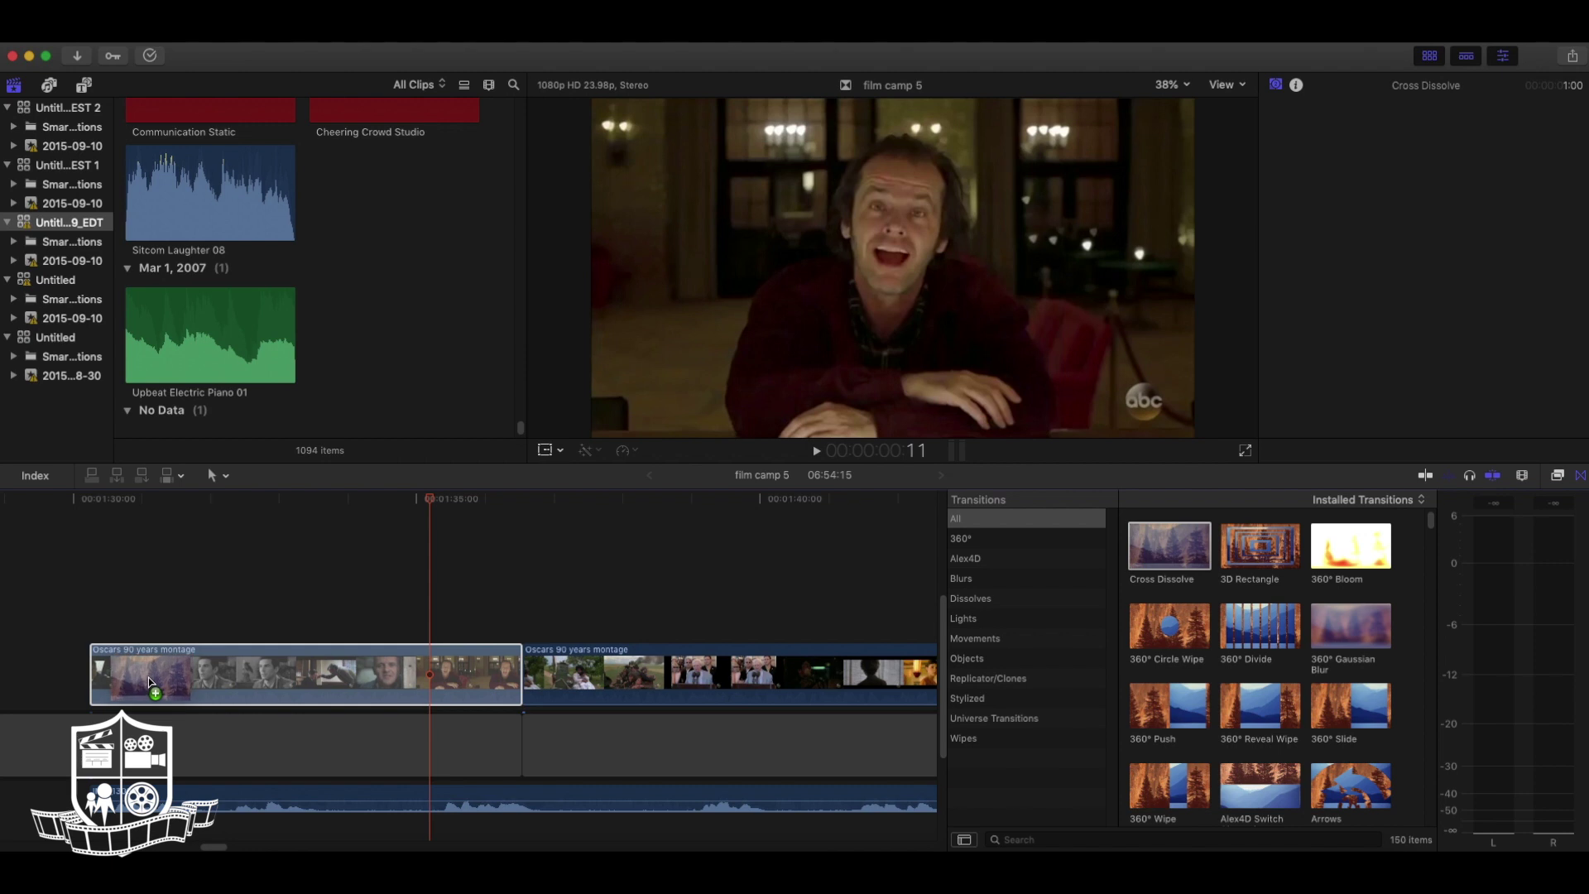
- Rewind to the montage start and preview the opening cross dissolve twice
click(122, 499)
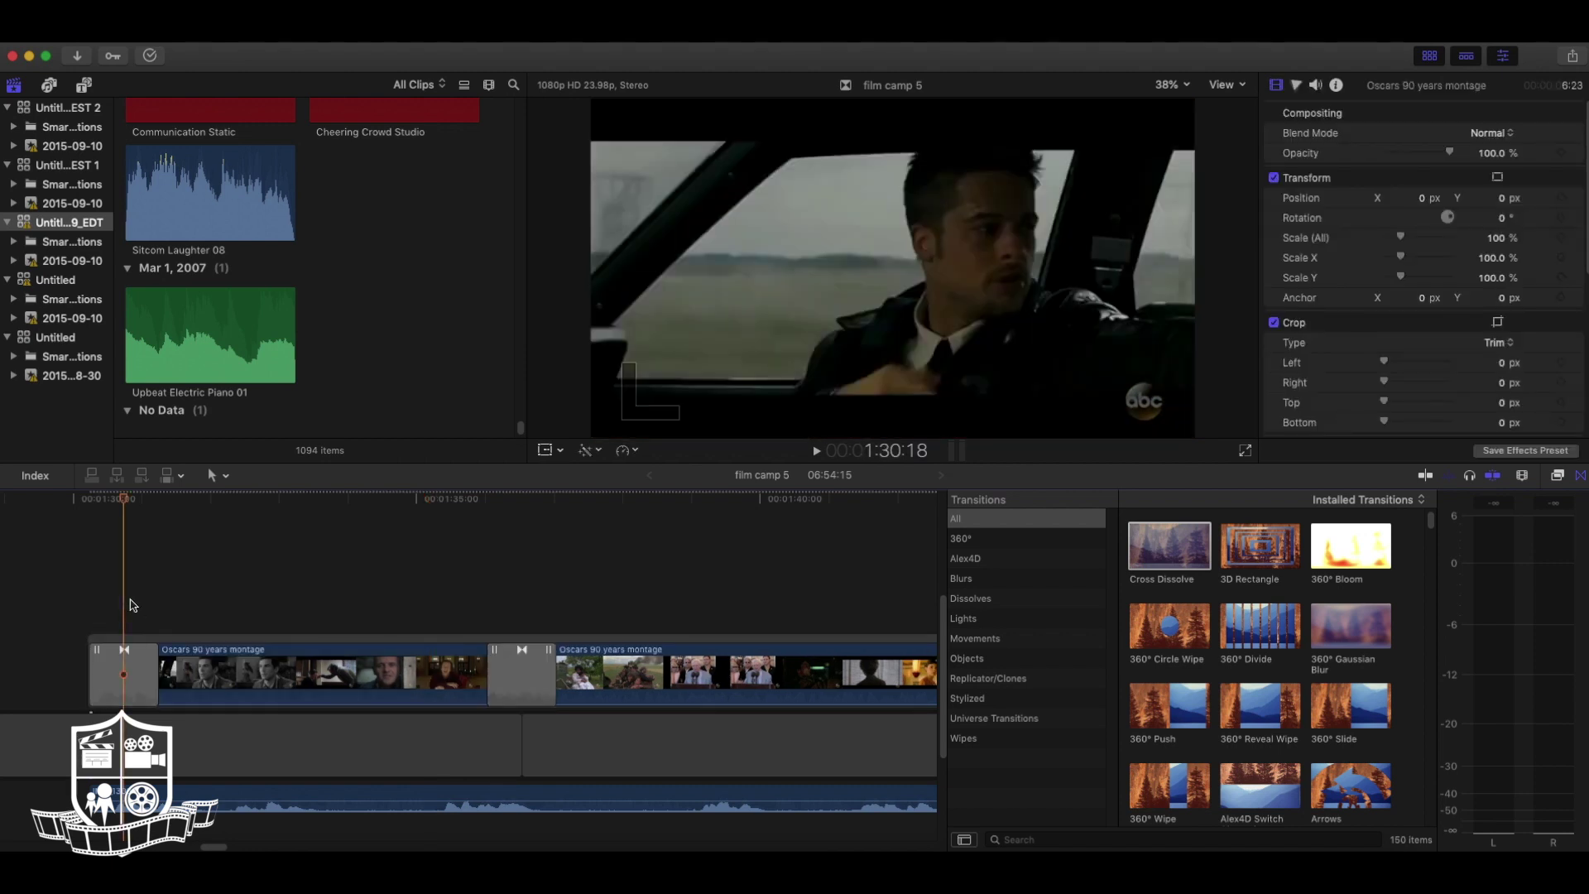
drag(122, 501, 90, 501)
key(space)
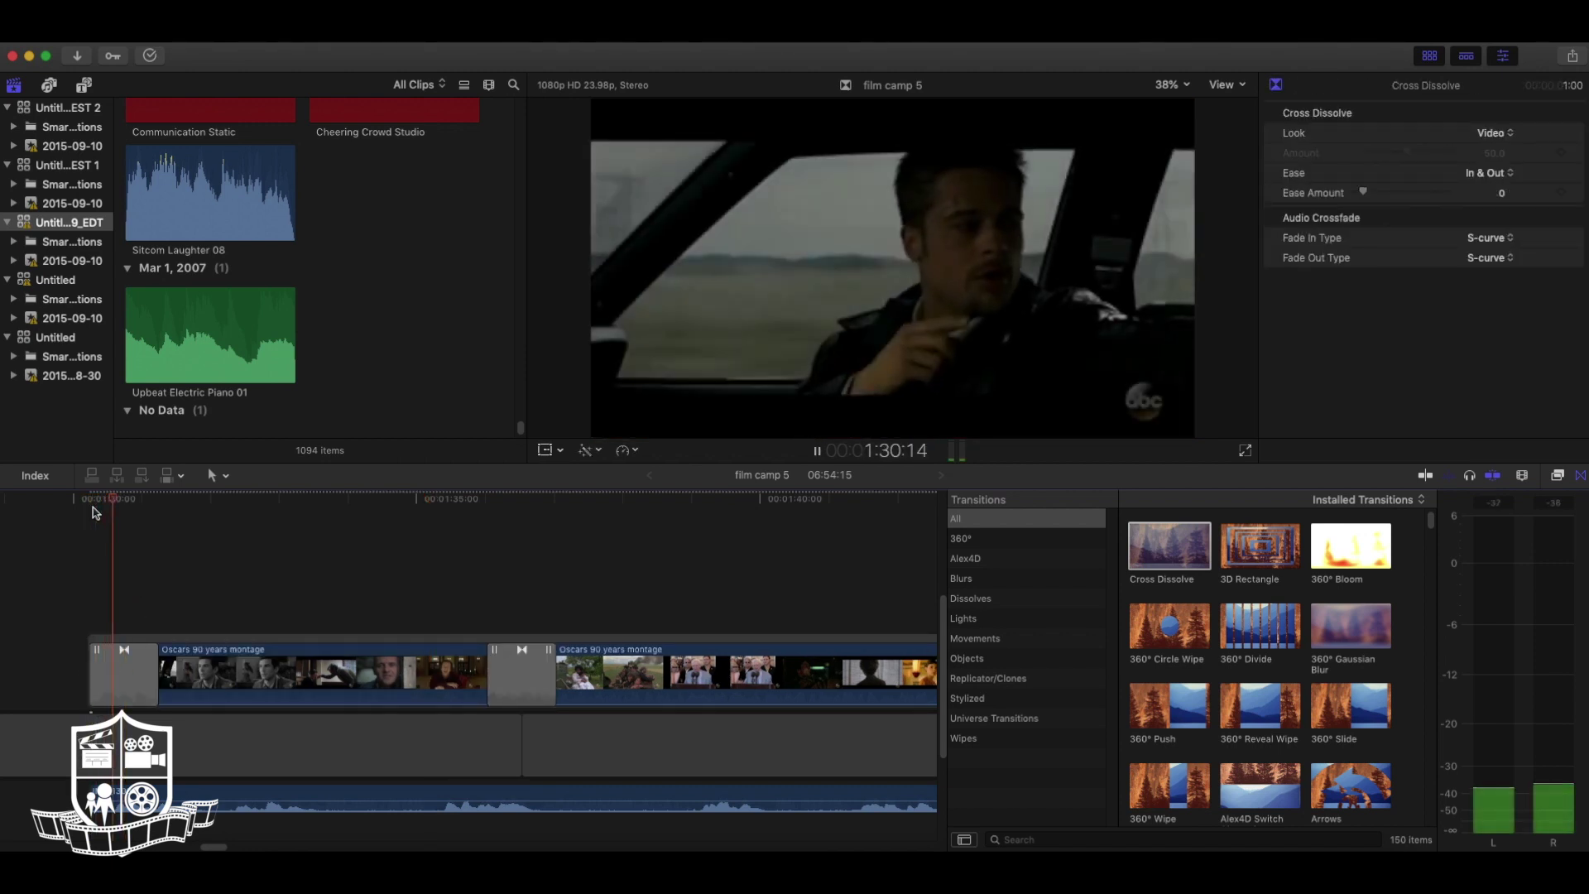
key(space)
click(120, 500)
drag(116, 501, 89, 502)
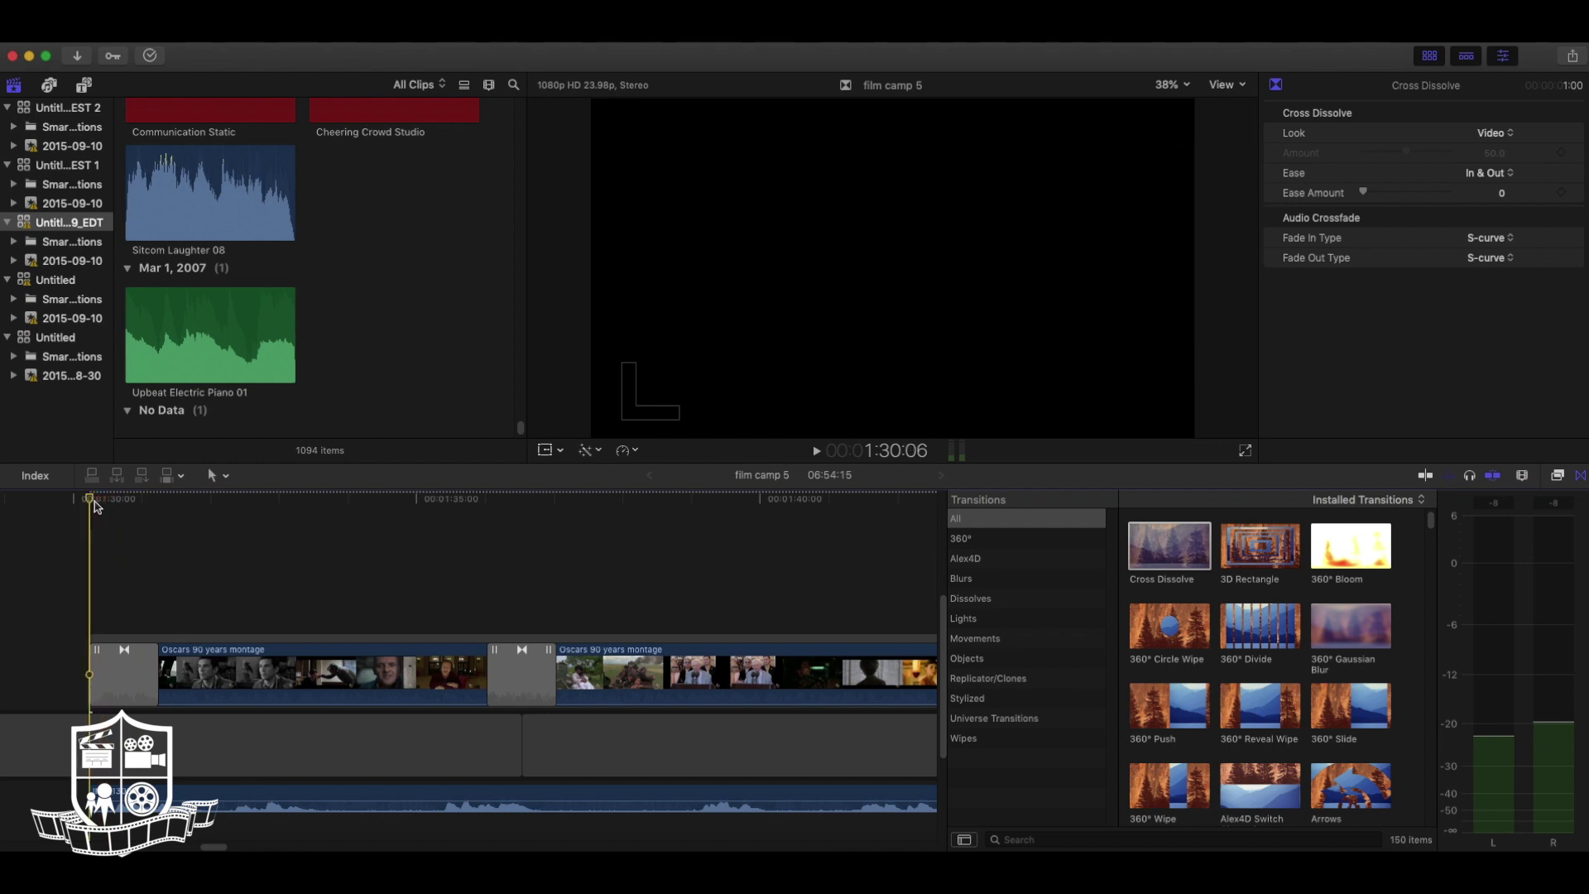
click(816, 450)
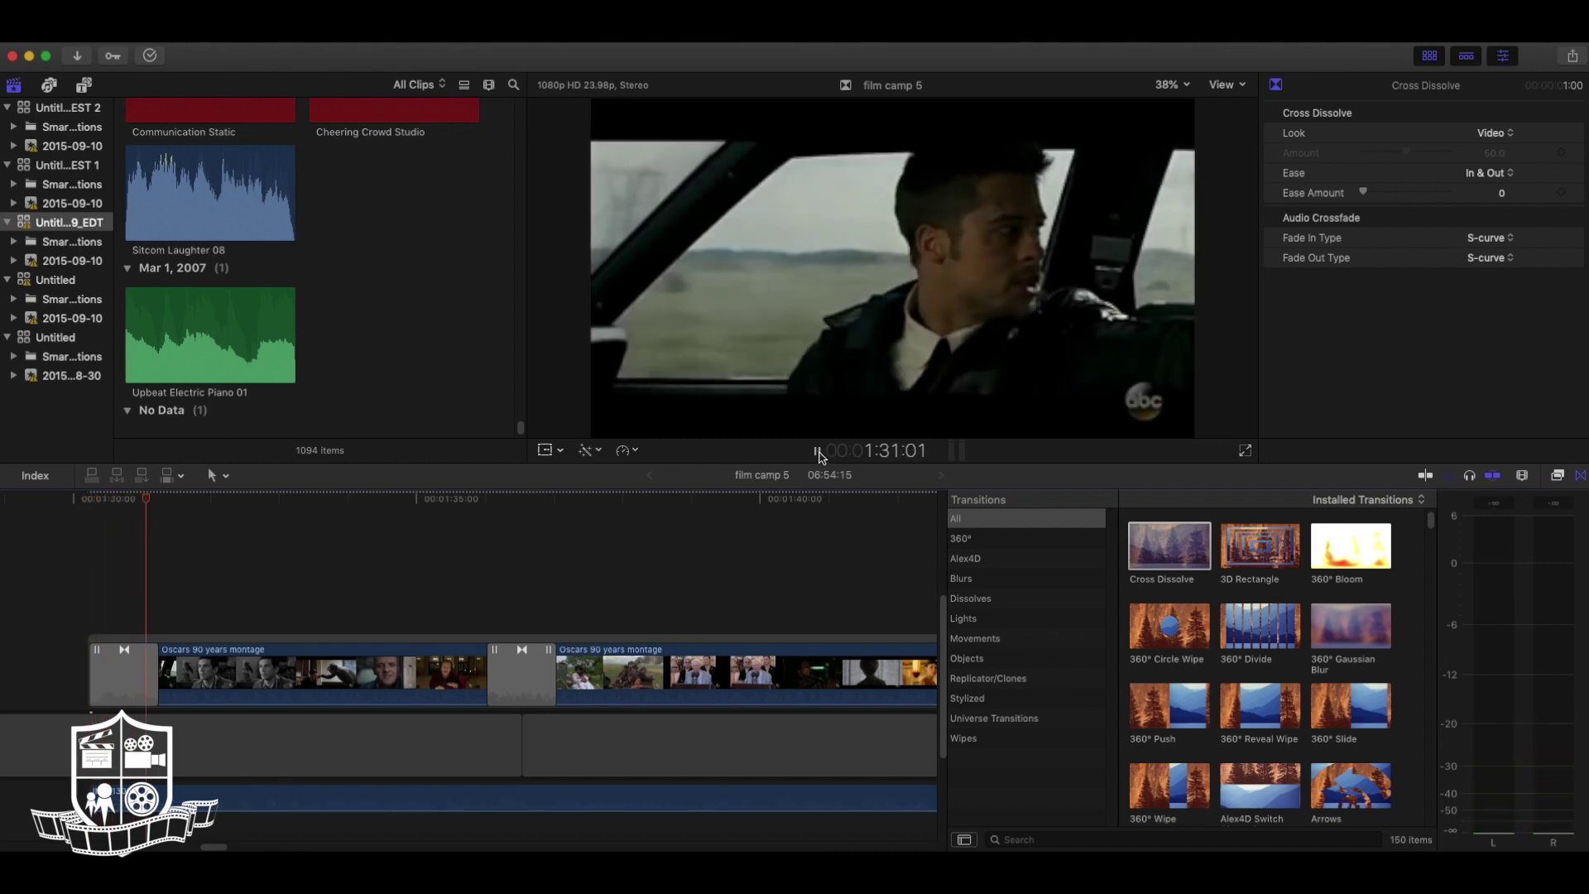
key(space)
- Lengthen the opening cross dissolve, play it back, then shorten it to about 4 frames
drag(161, 675, 777, 476)
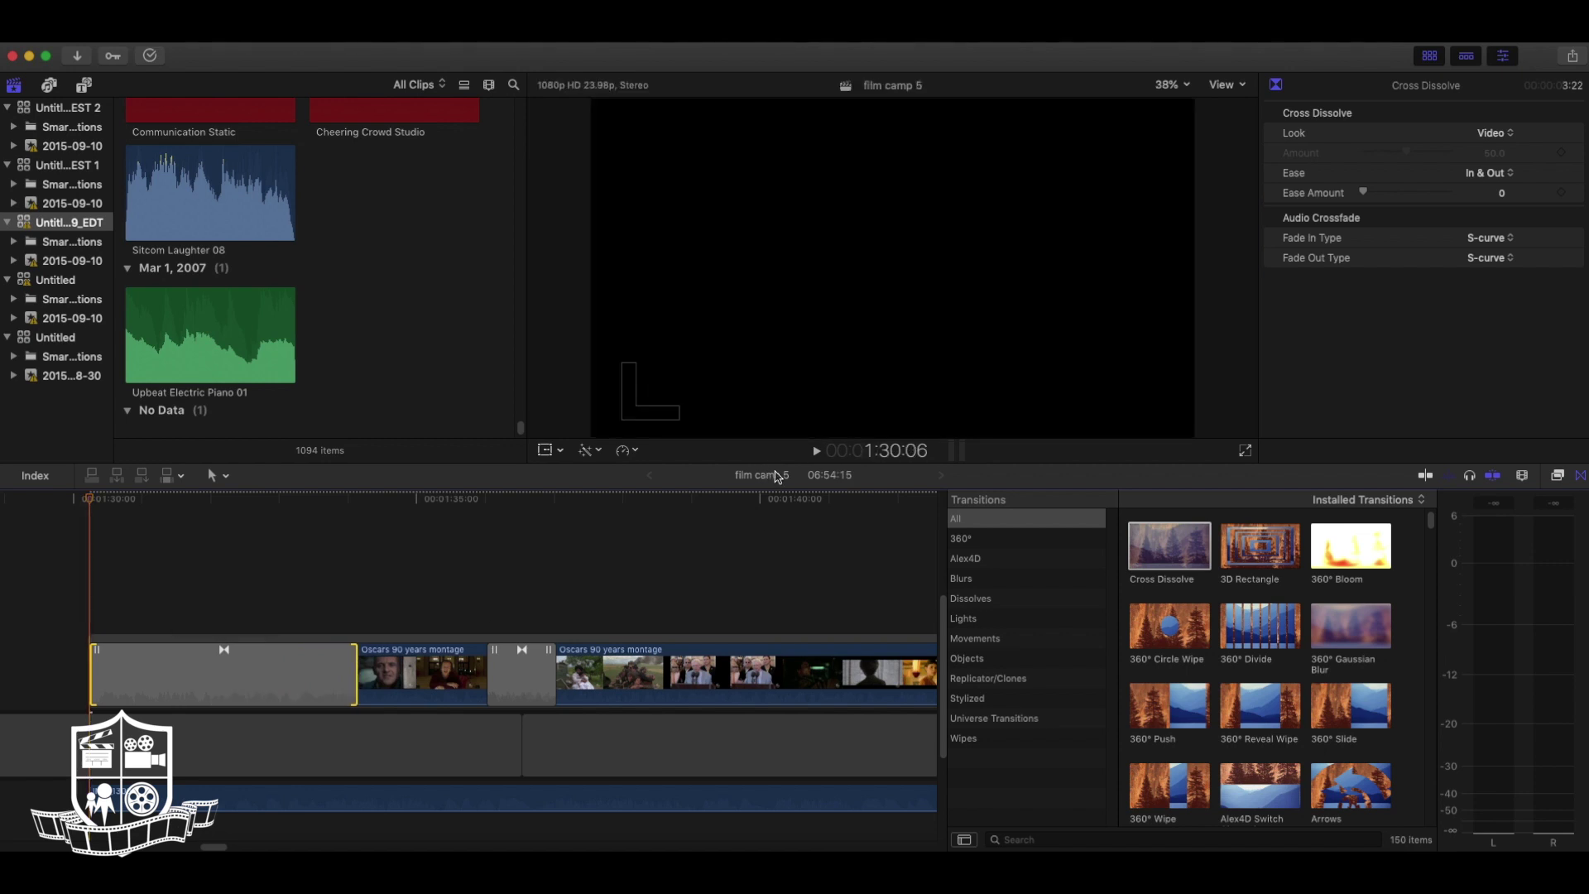
click(817, 451)
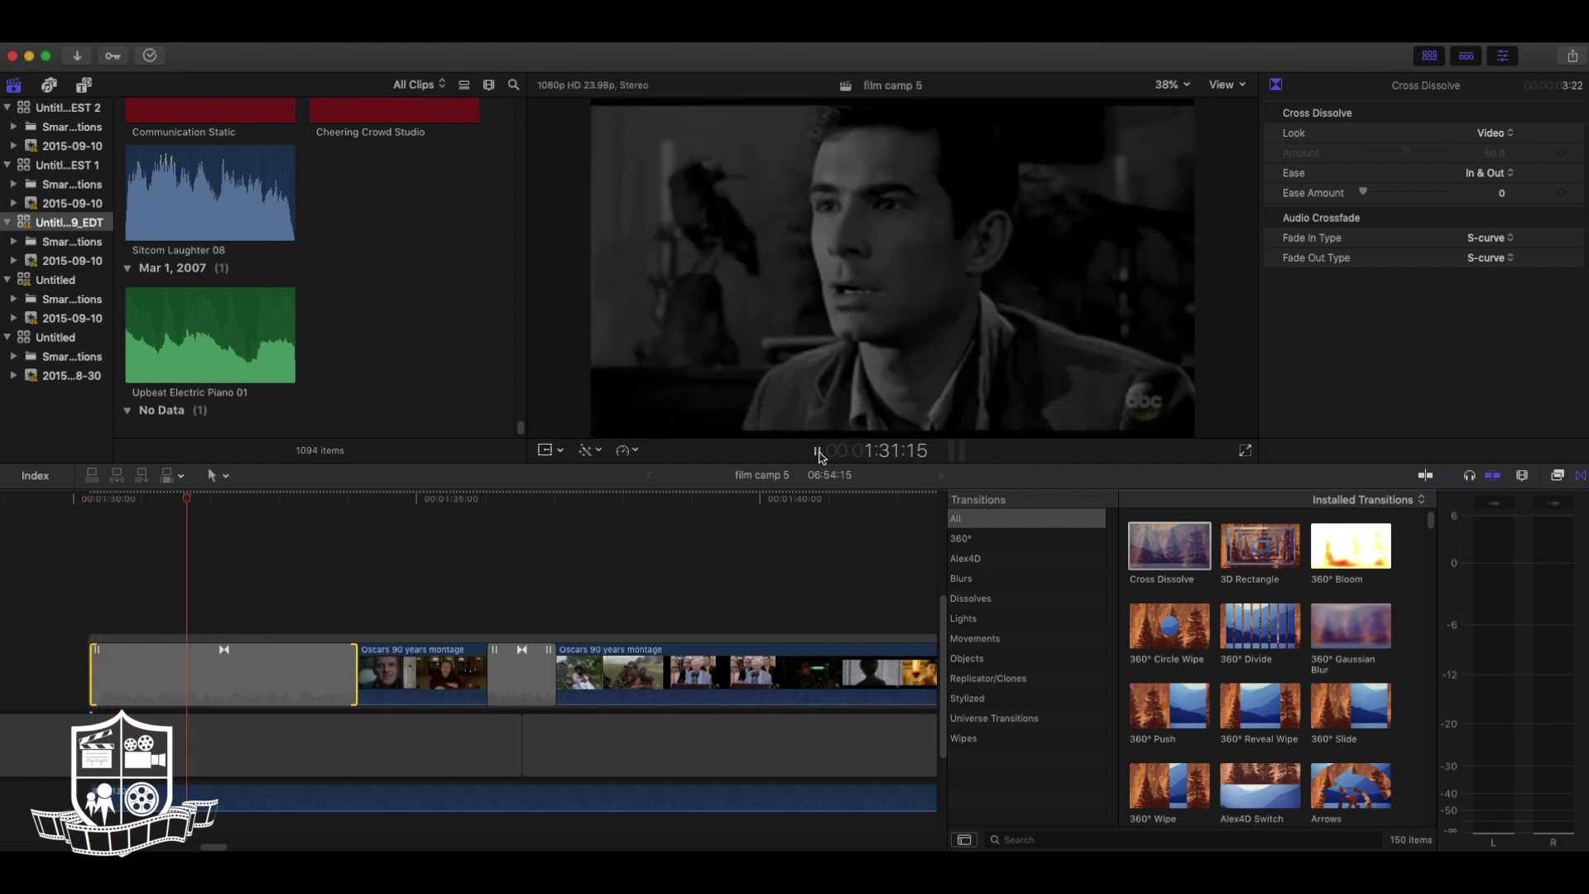
click(816, 451)
drag(353, 666, 112, 666)
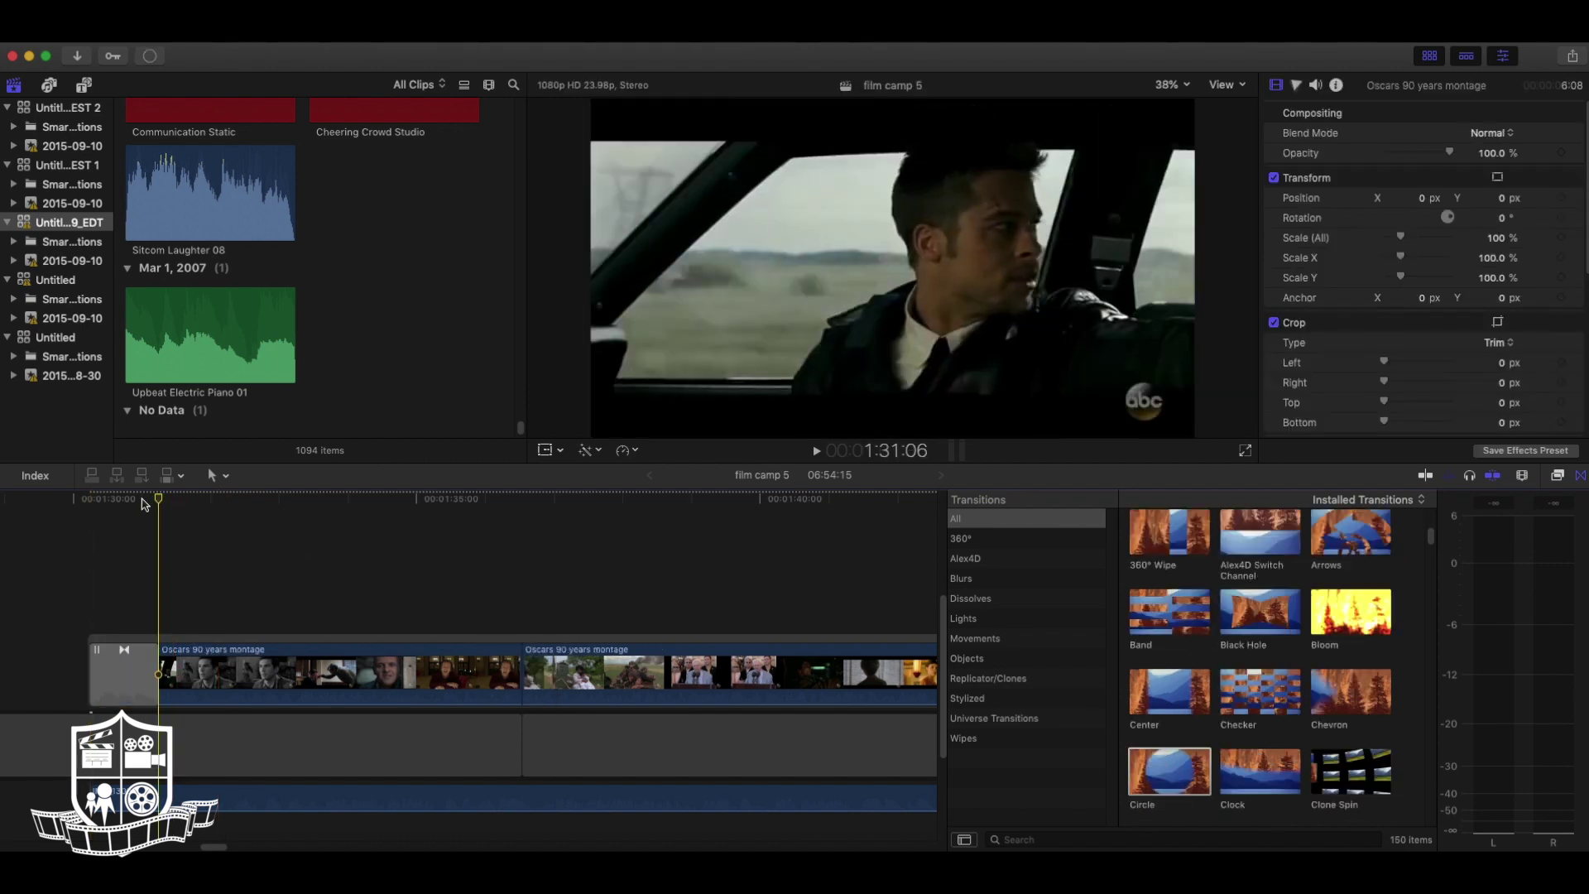
- Play the montage's opening Circle transition from the start, then select it to view its Inspector settings
click(93, 500)
key(space)
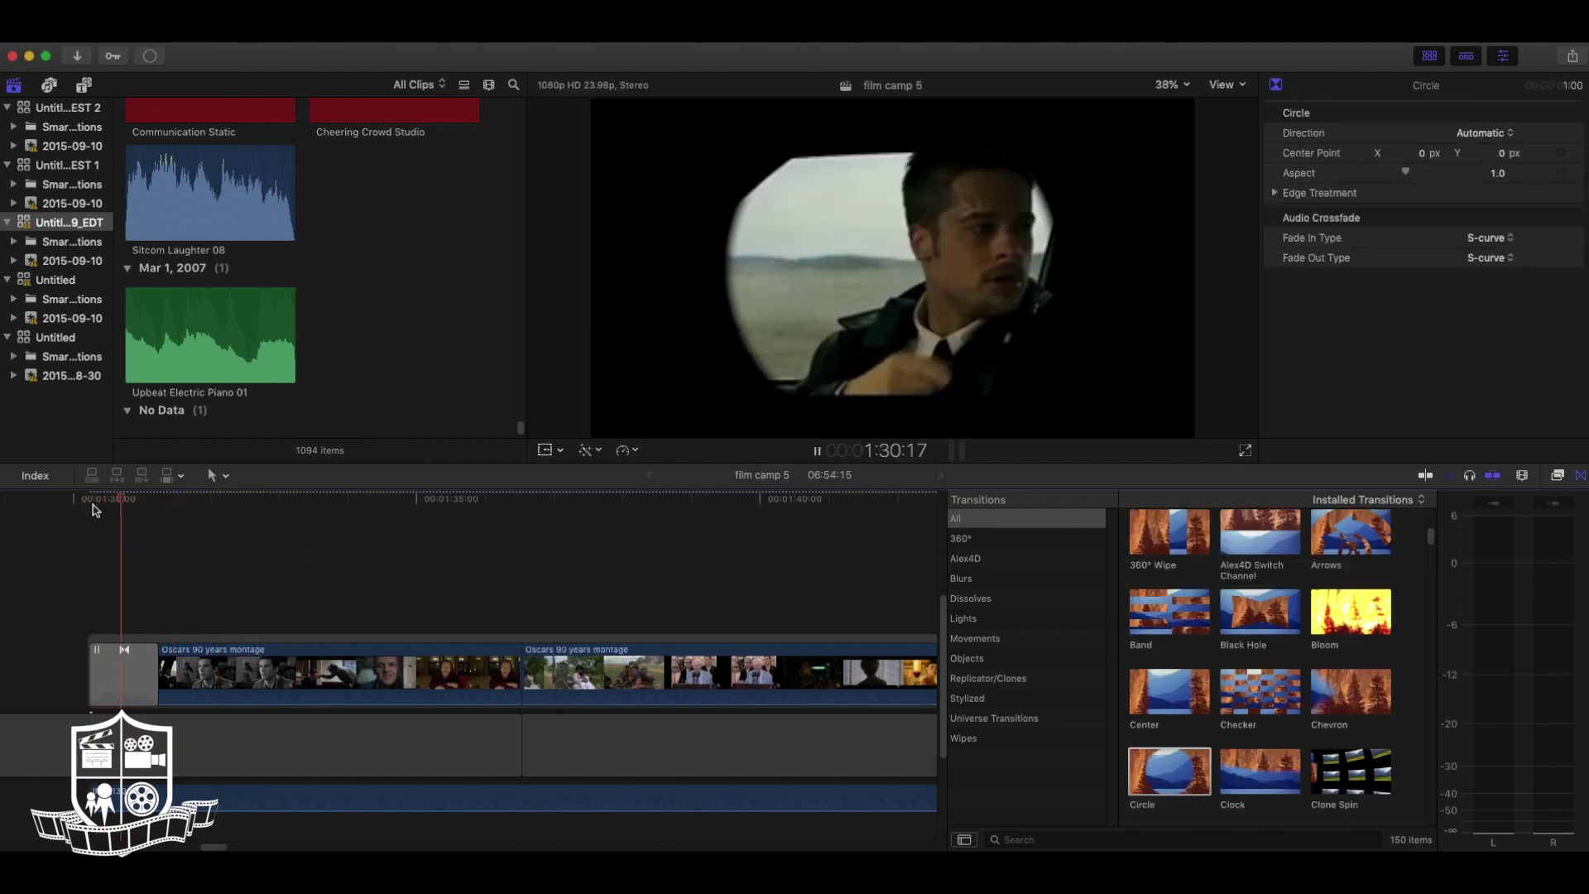
key(space)
click(124, 672)
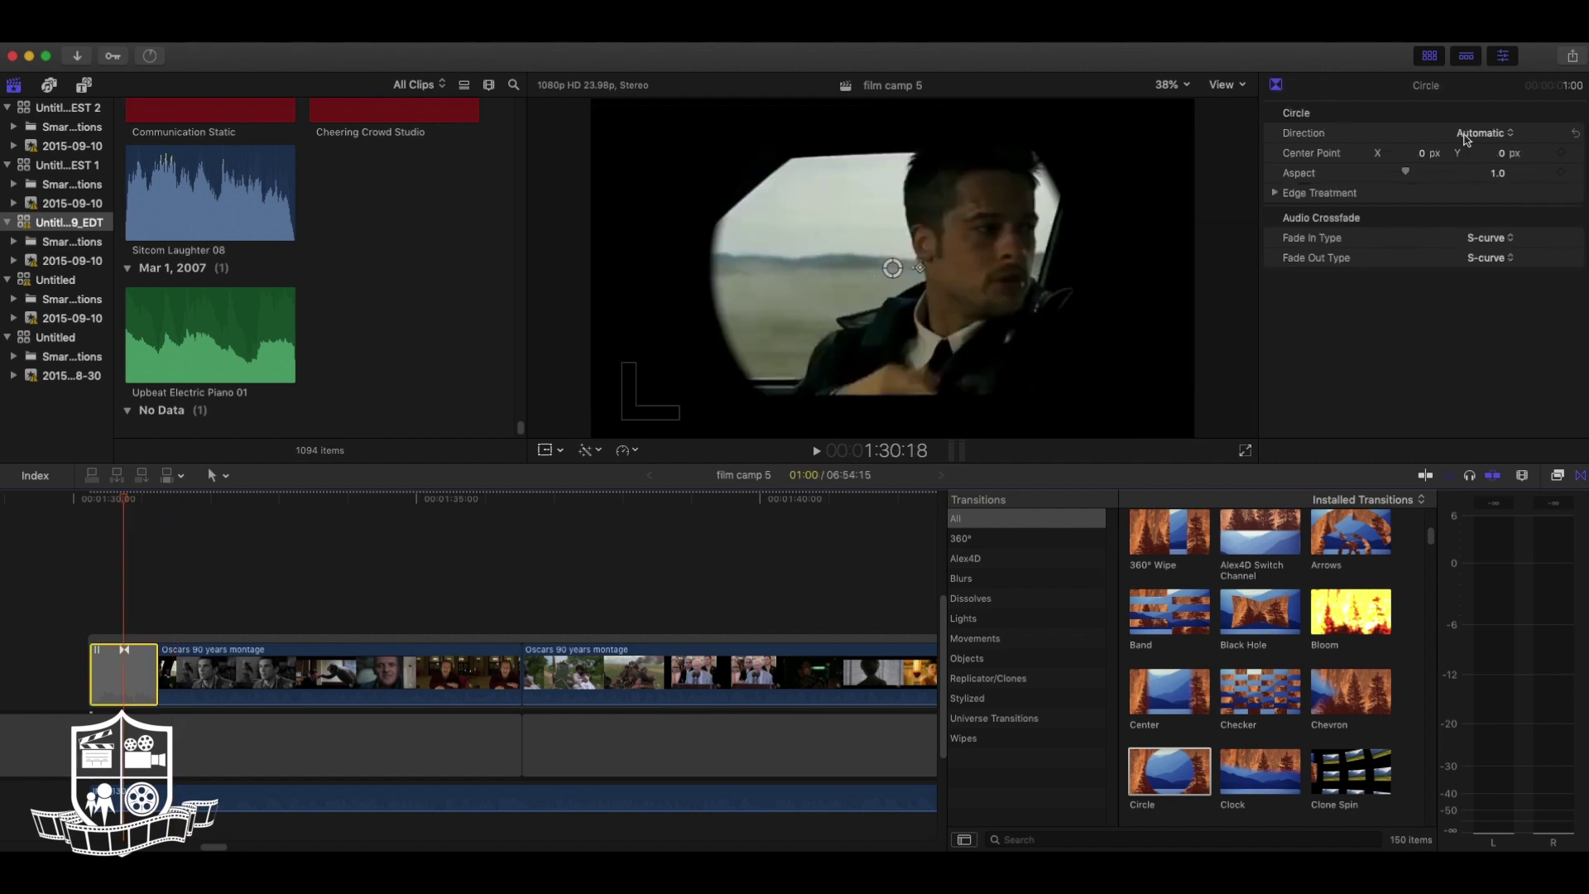